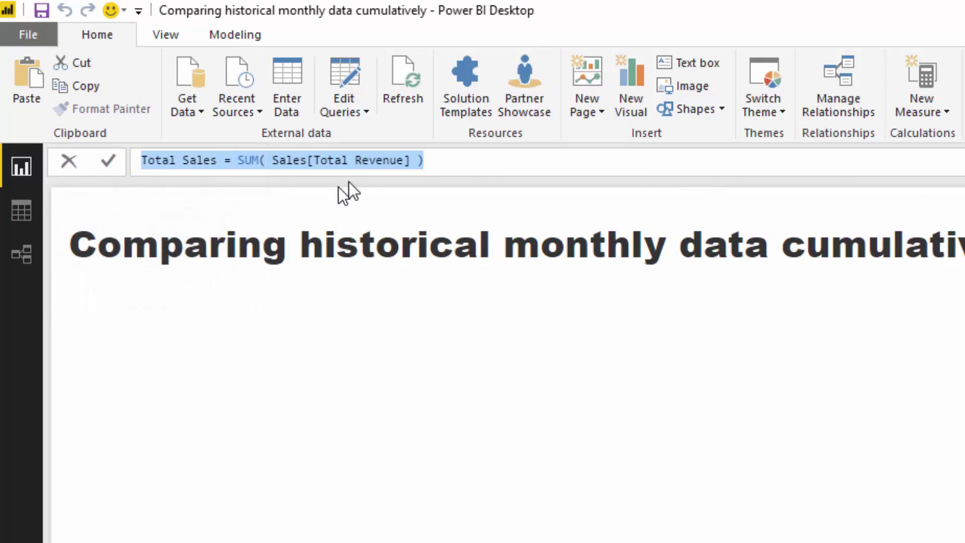
Highlight SUM( Sales[Total Revenue] ) in the Total Sales measure's formula.
click(478, 160)
drag(477, 159, 239, 160)
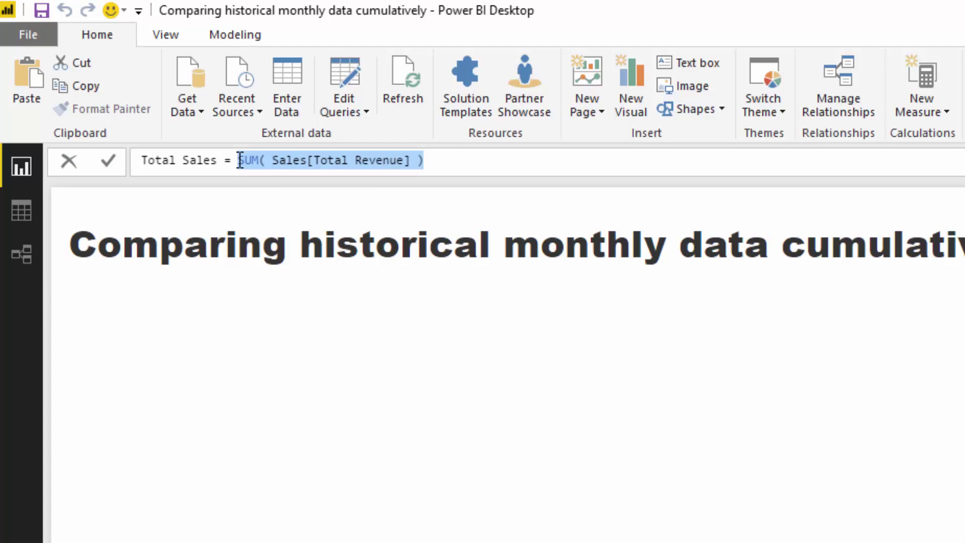
Build an enlarged table of plain Date (not the hierarchy) and Total Sales.
click(449, 162)
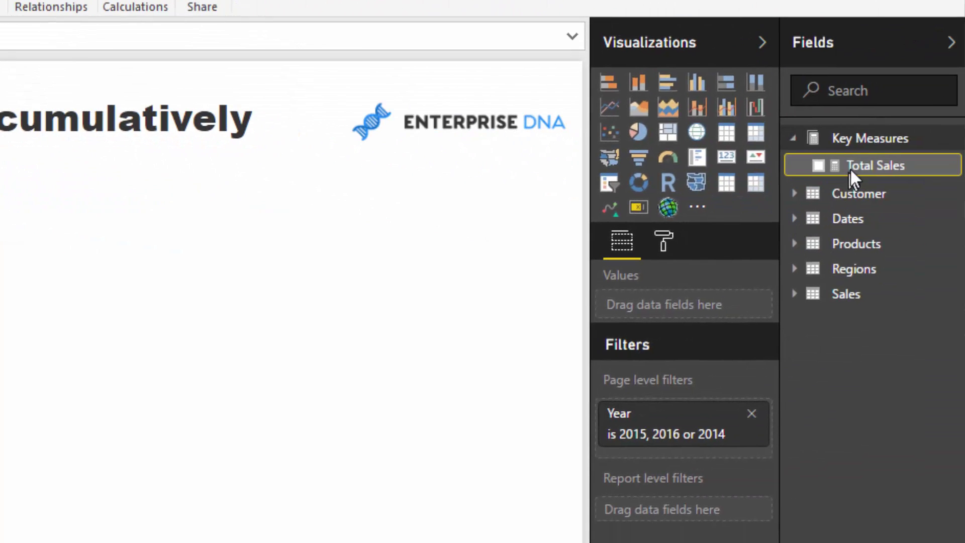
click(794, 218)
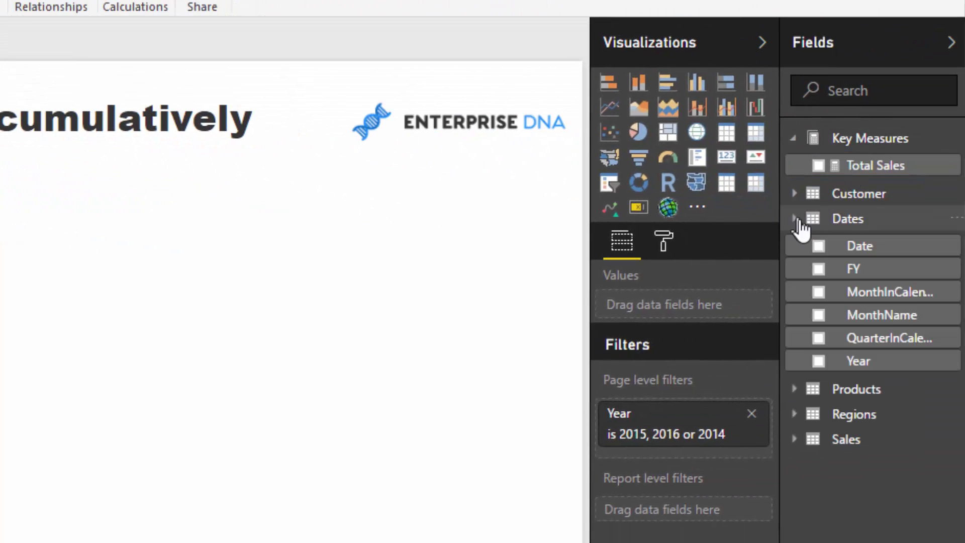
drag(868, 241, 0, 348)
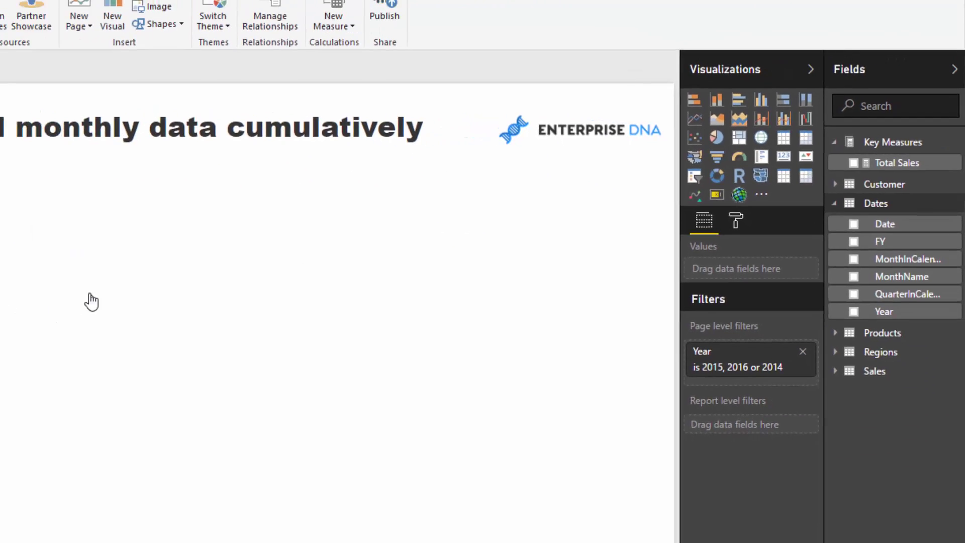
drag(91, 301, 91, 292)
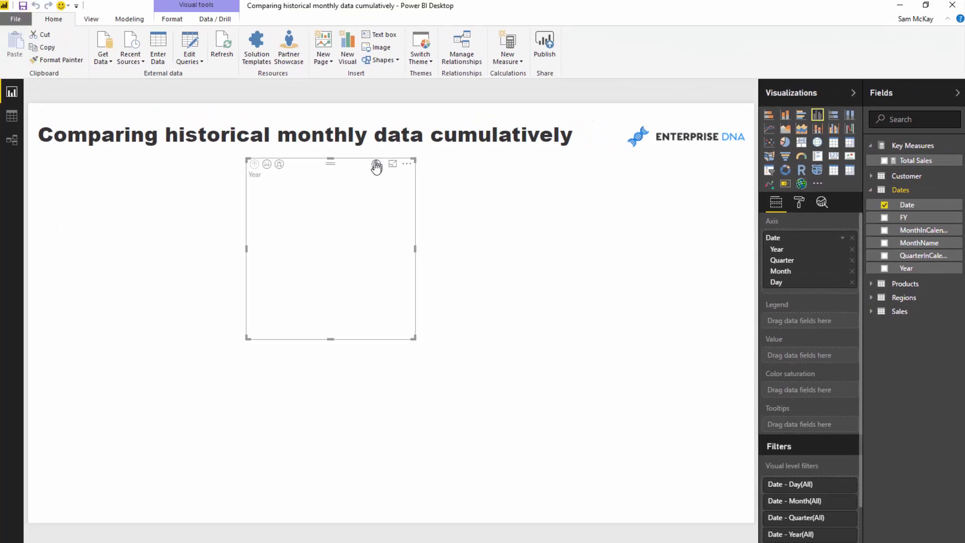
drag(153, 170, 132, 207)
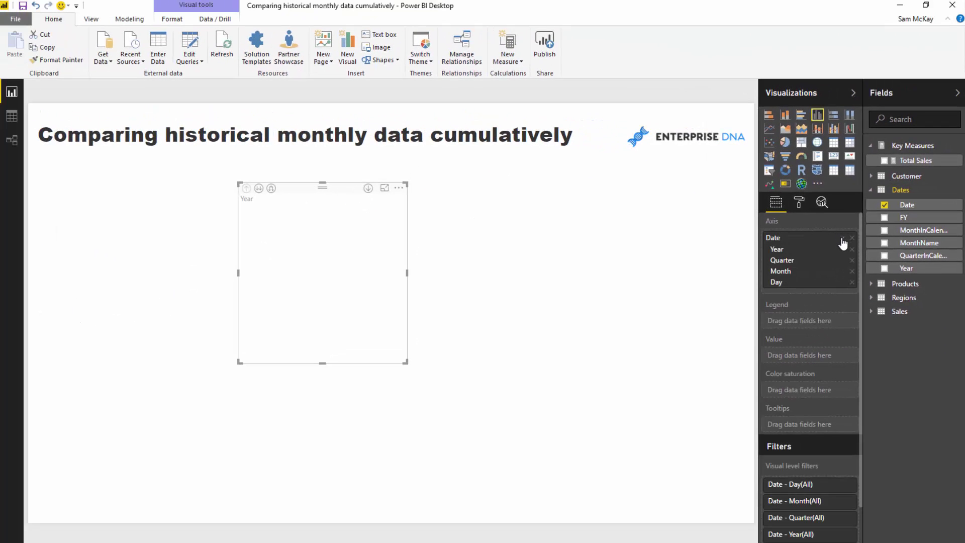
click(842, 239)
click(807, 287)
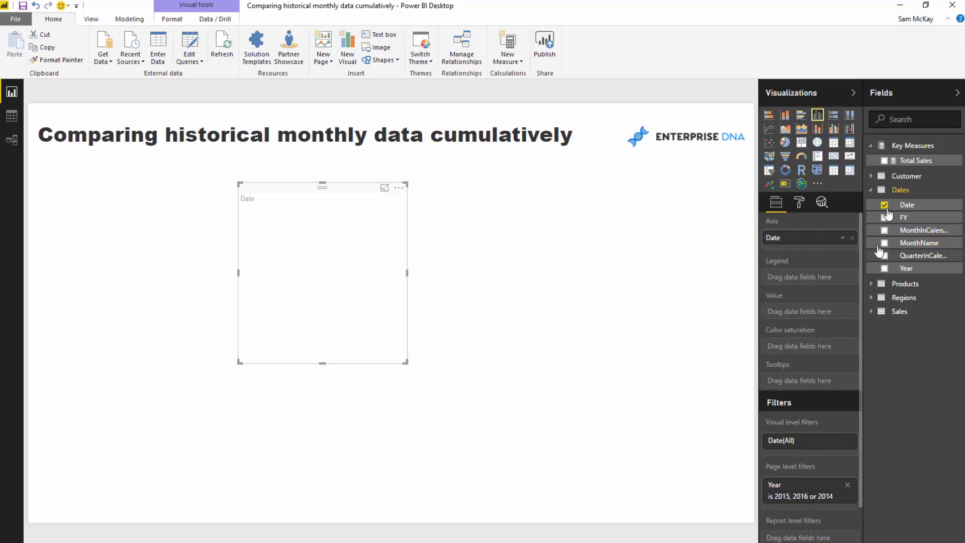
drag(899, 166, 312, 233)
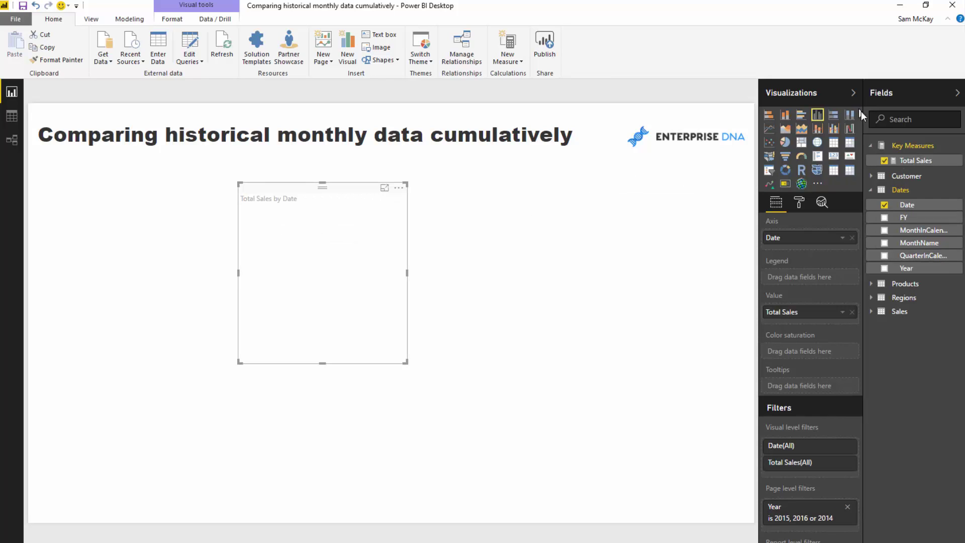
click(833, 143)
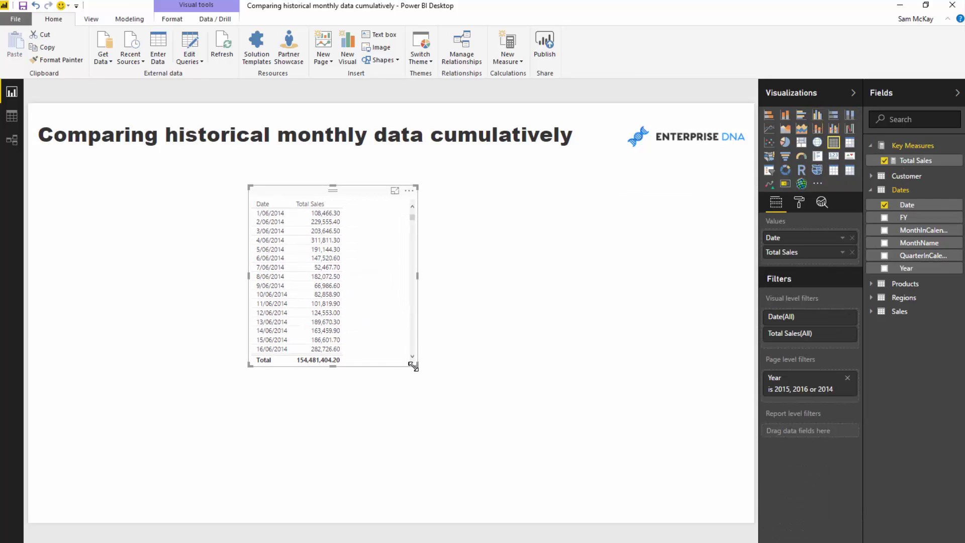
drag(412, 363, 428, 388)
Add a tall, narrow MonthInCalendar checkbox slicer at the left of the page.
drag(907, 234, 109, 252)
drag(133, 173, 146, 184)
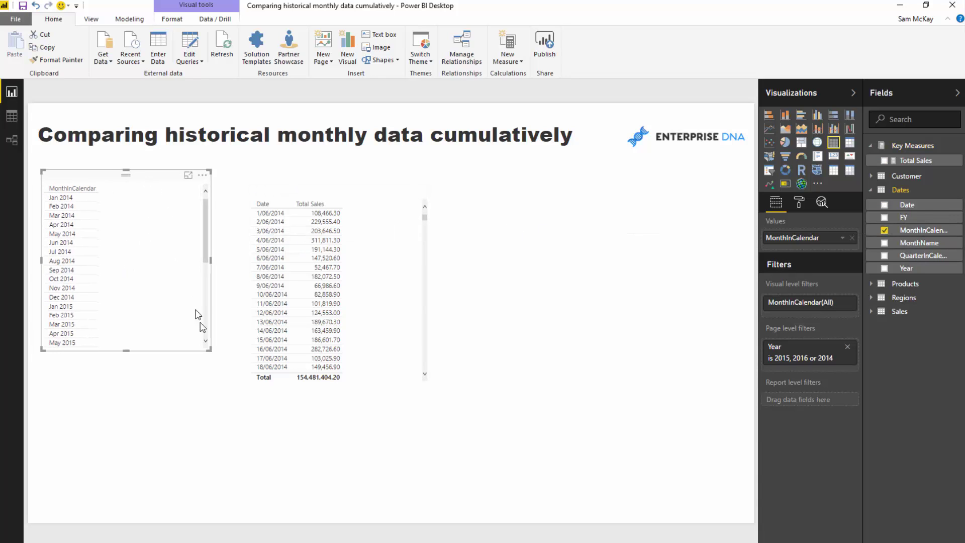
drag(209, 348, 152, 503)
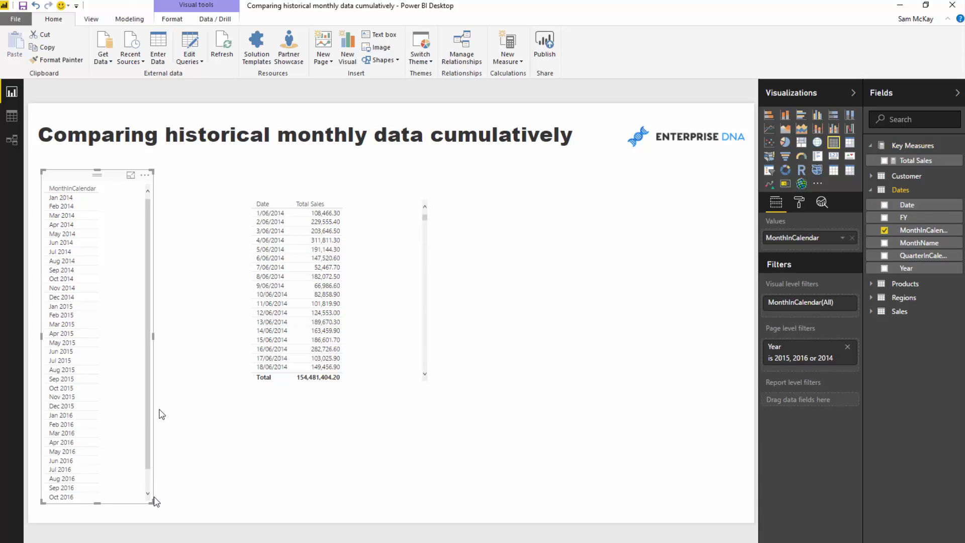
drag(96, 174, 99, 171)
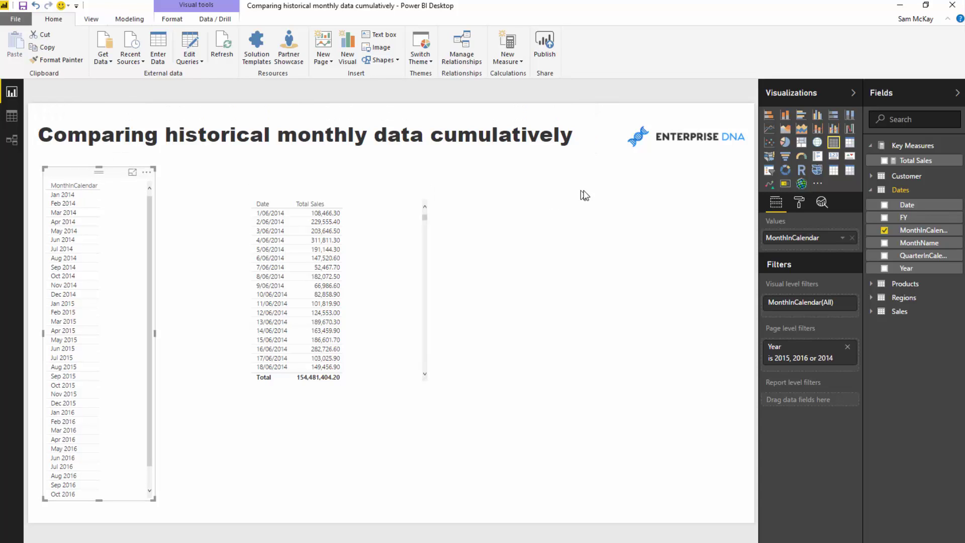
click(768, 171)
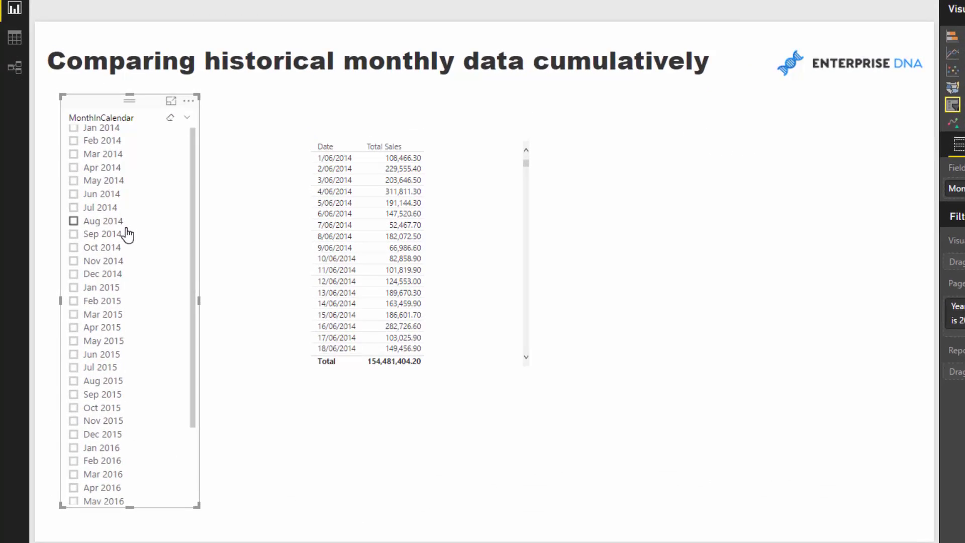
Move the Date and Total Sales table up and enlarge it to show daily rows through 2/07/2014.
scroll(97, 279, down, 3)
scroll(97, 280, up, 3)
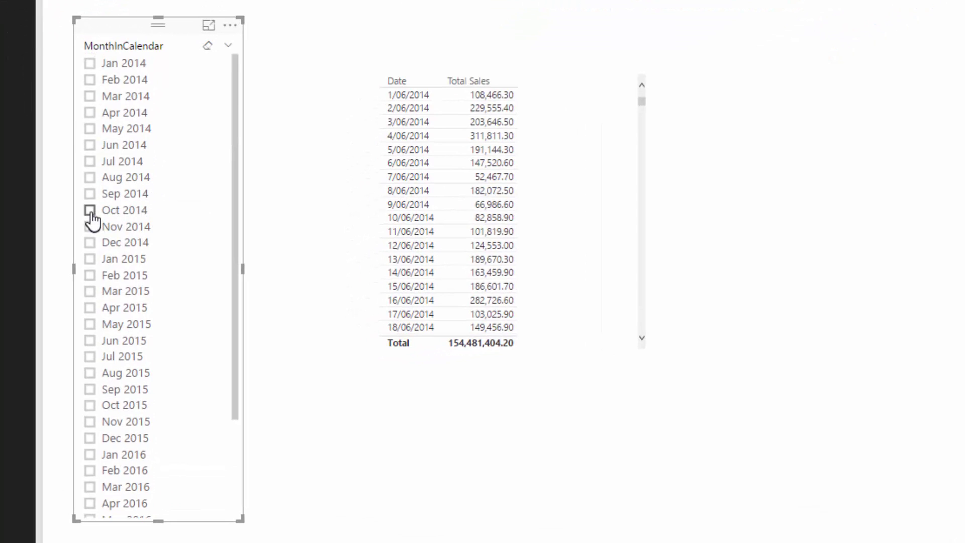
scroll(93, 221, down, 3)
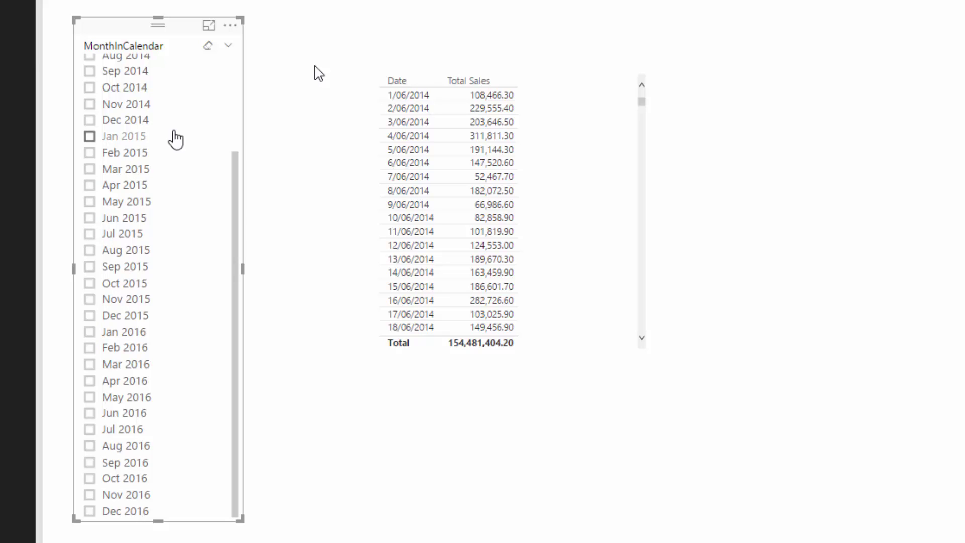
drag(576, 68, 567, 41)
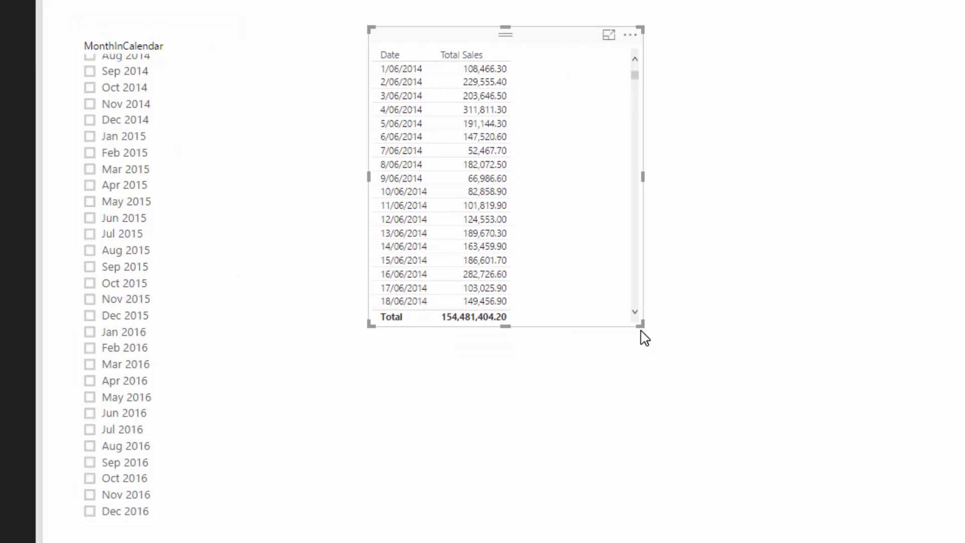
drag(641, 326, 734, 520)
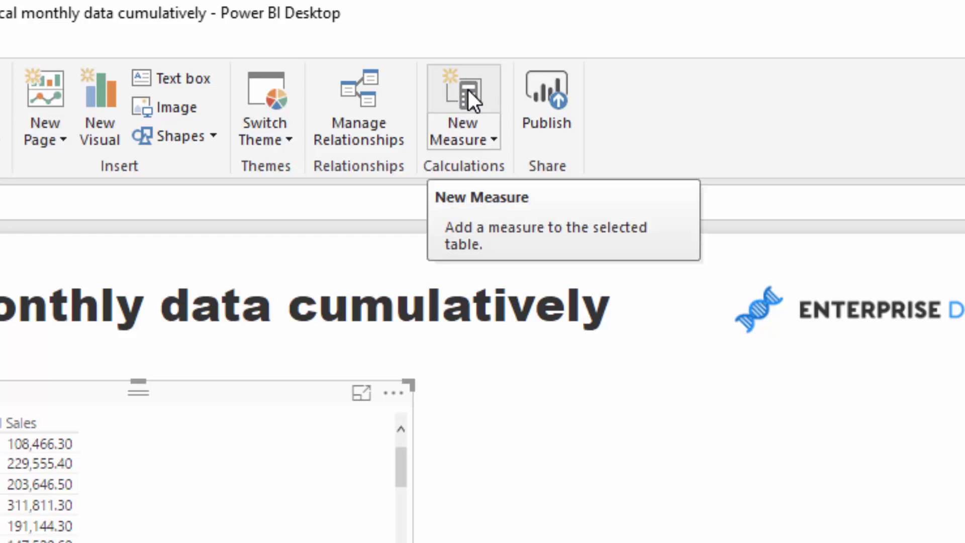
Write the measure Total Sales LM = CALCULATE( [Total Sales], DATEADD( Dates[Date], -1, MONTH ) ).
click(469, 90)
text(To)
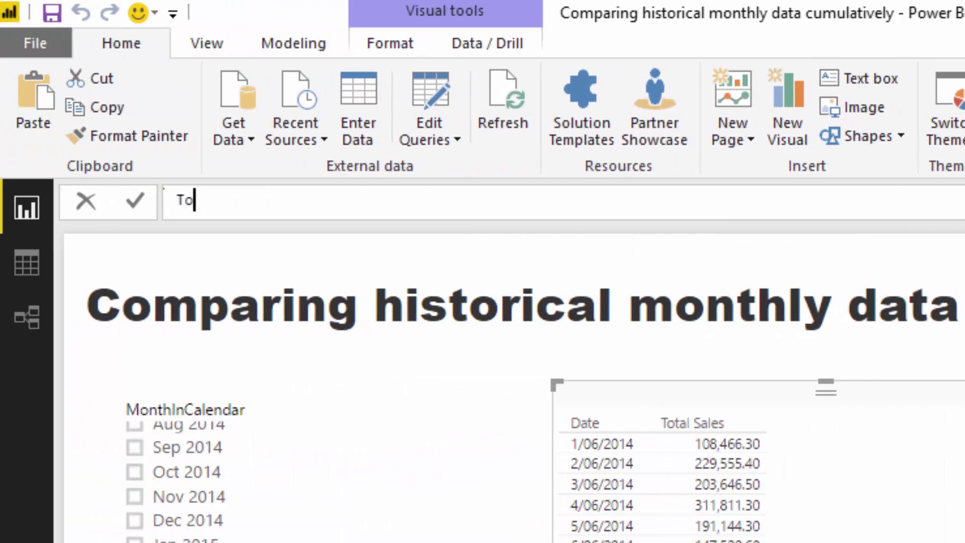
text(tal Sales )
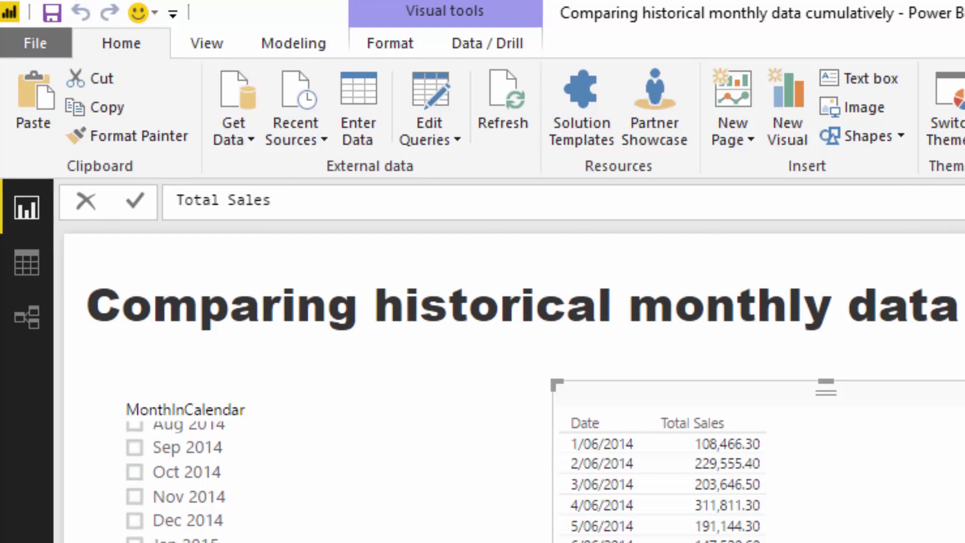
text(LM = C)
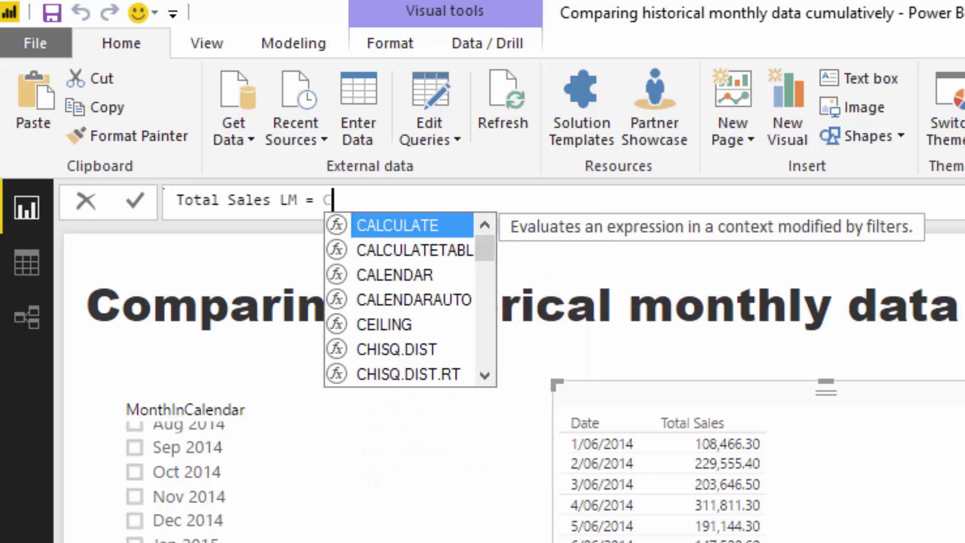
text(ALCULATE( [To)
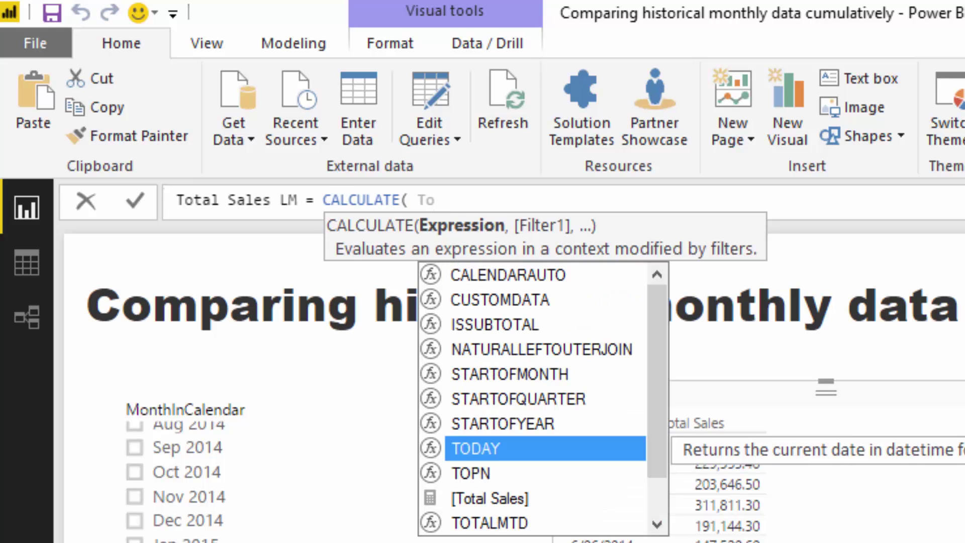
text(tal)
key(Tab)
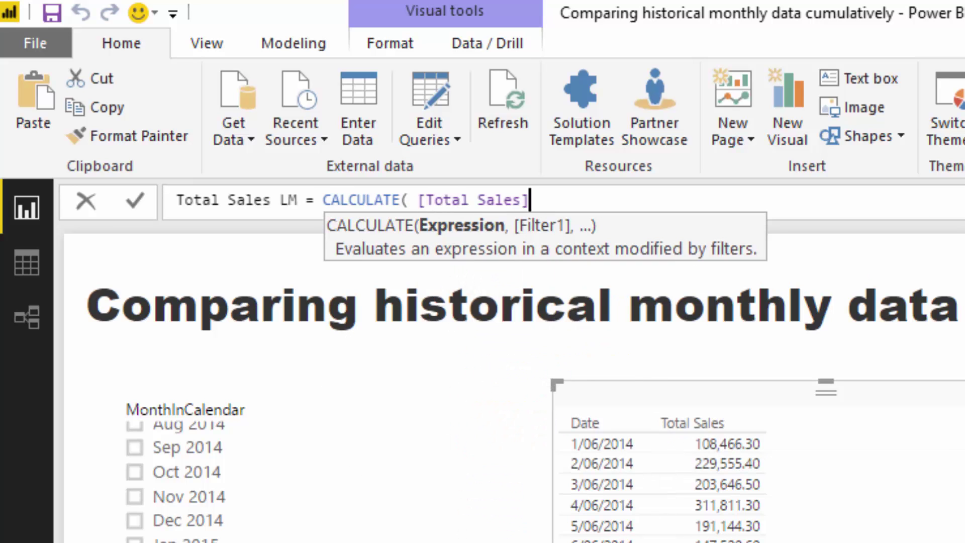
text(, DAT)
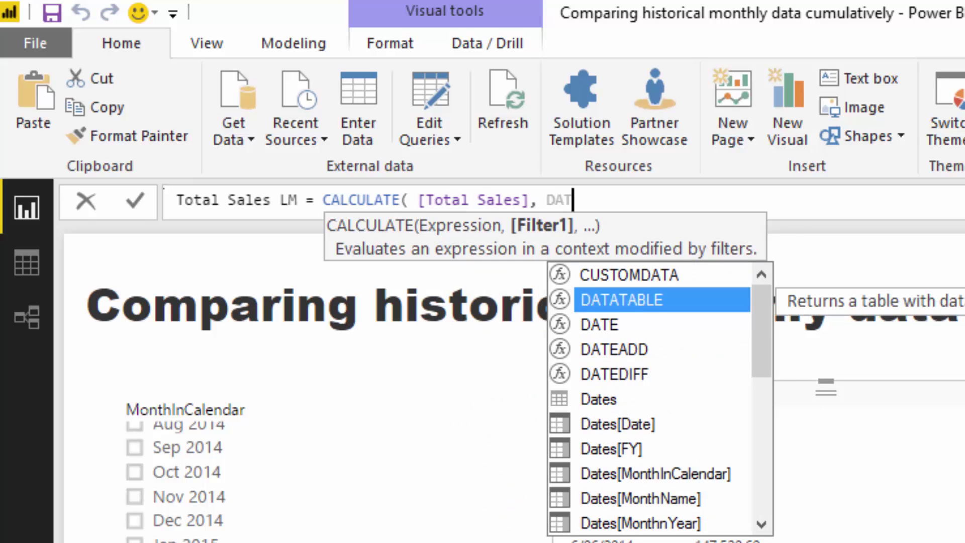
text(EADD( Dat)
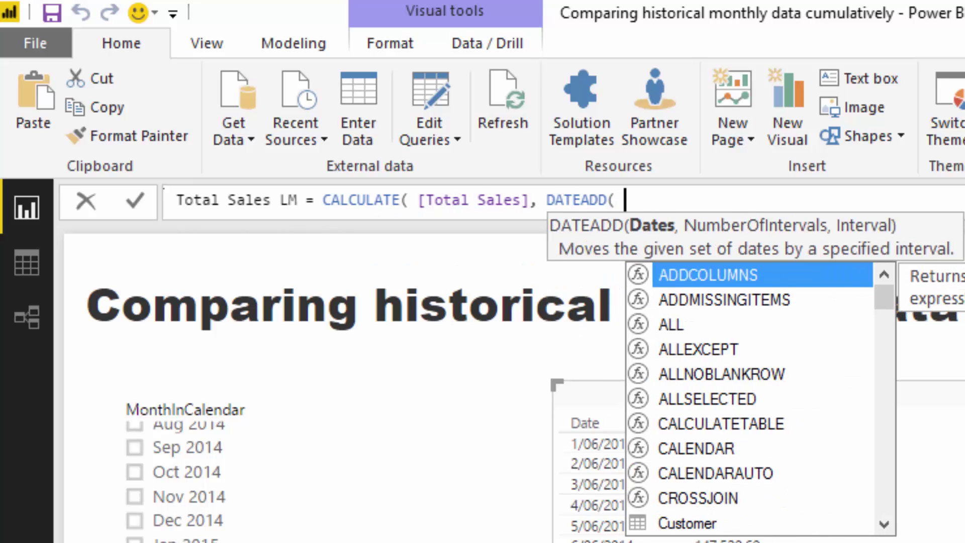
key(Down)
key(Down)
key(Down)
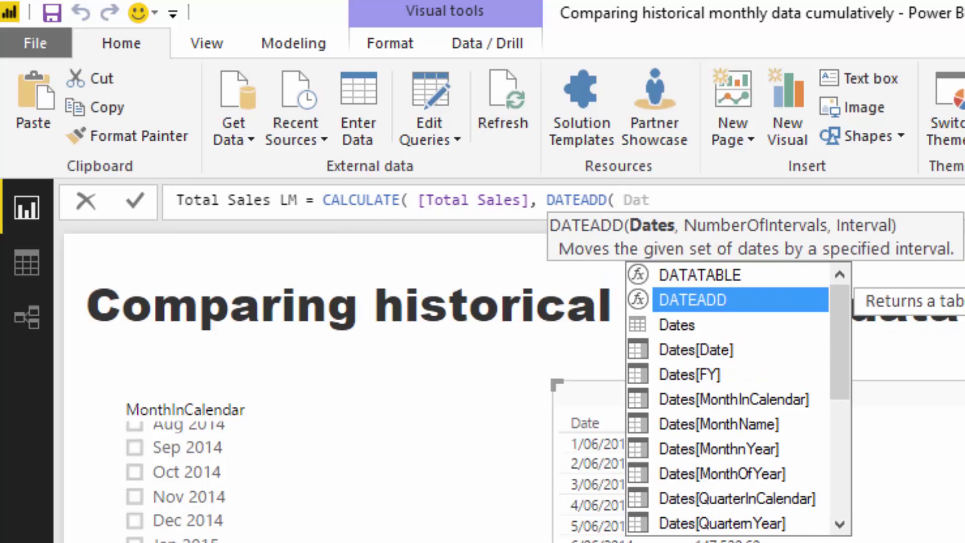
key(Tab)
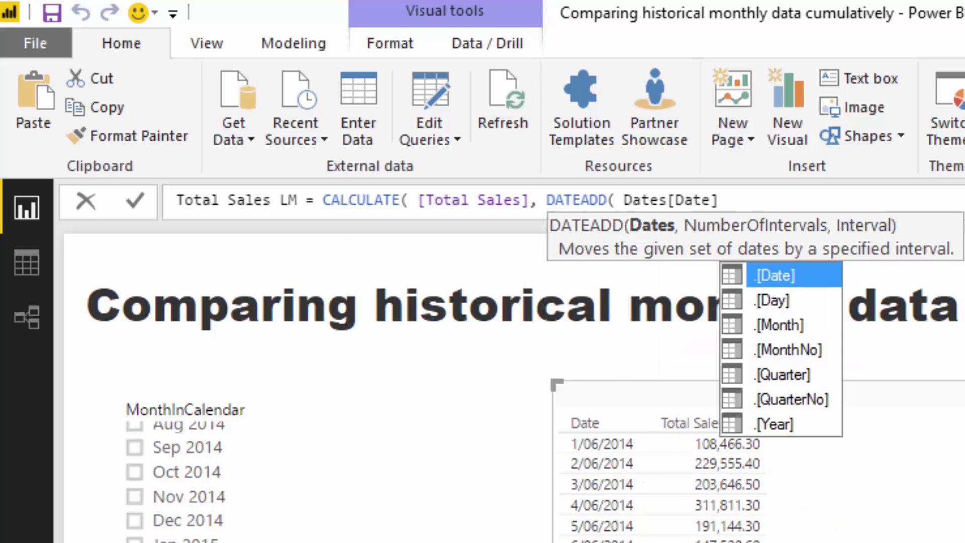
text(, - -)
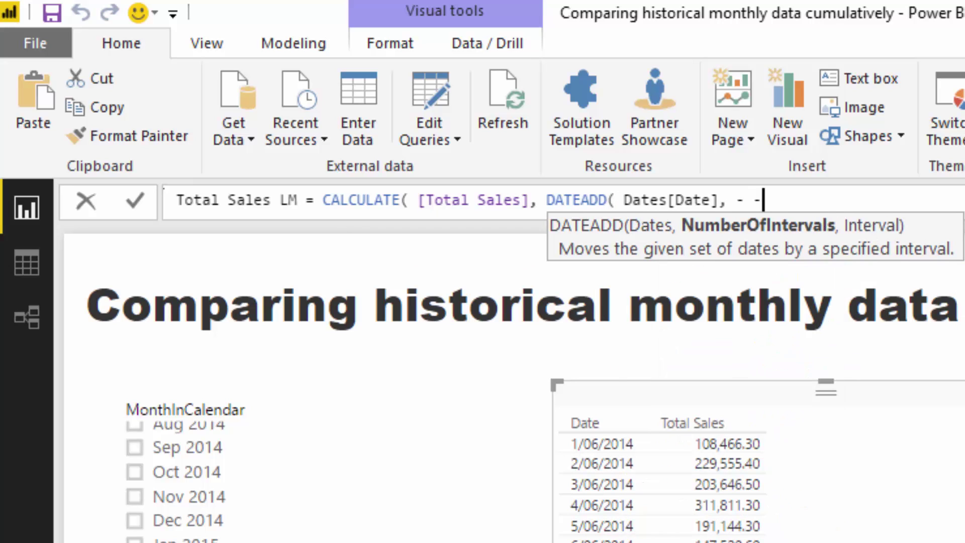
key(BackSpace)
text(1, MON)
key(BackSpace)
key(BackSpace)
key(BackSpace)
key(BackSpace)
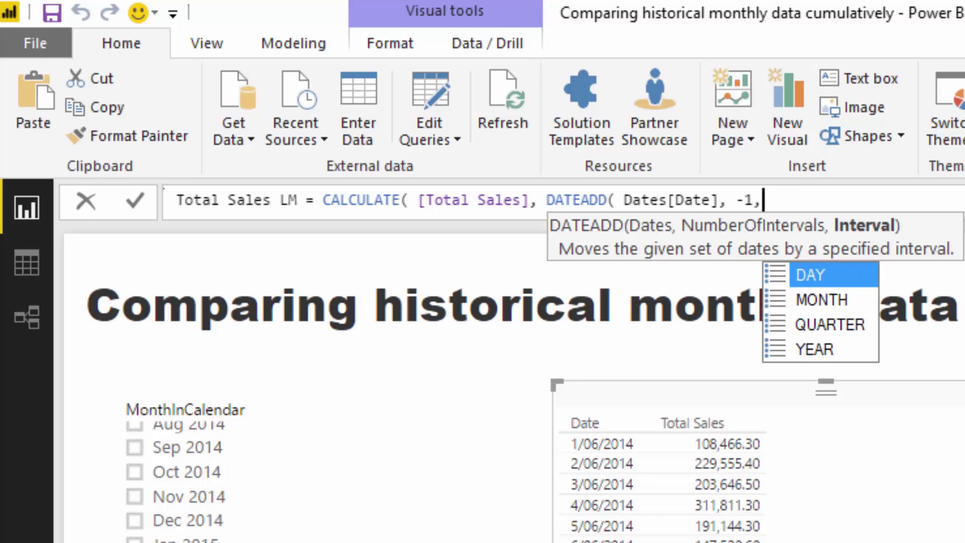
text(Mo)
key(Tab)
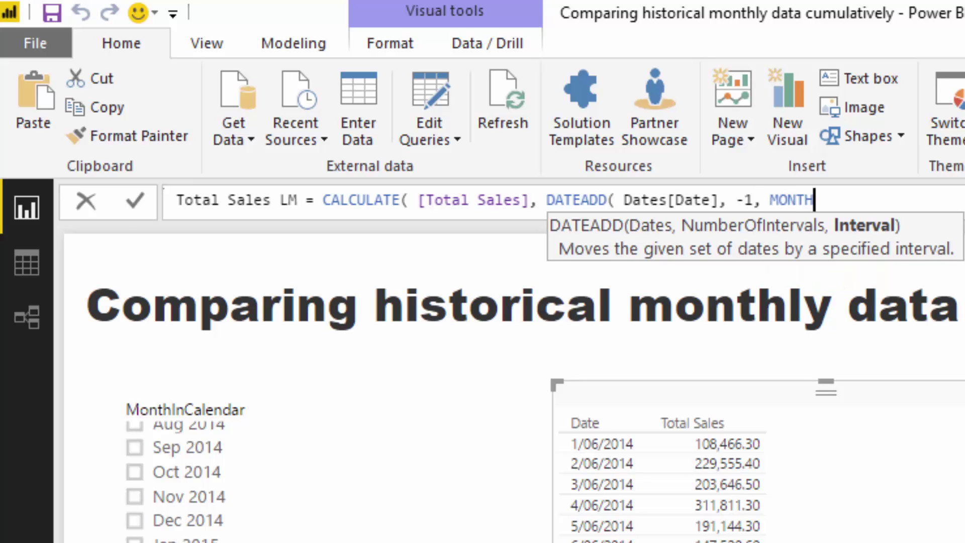
text() ))
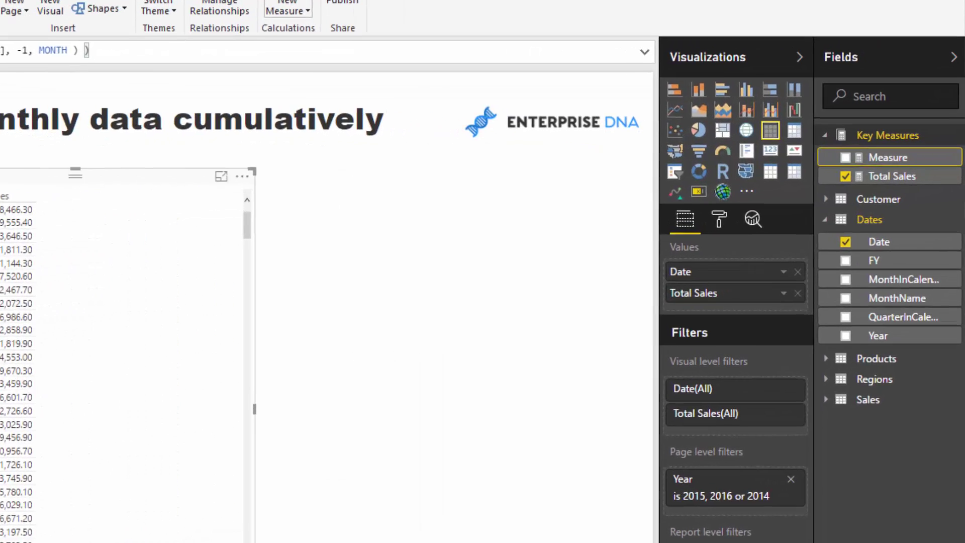
Commit Total Sales LM, add it as a table column, and filter the slicer to Dec 2015.
key(Return)
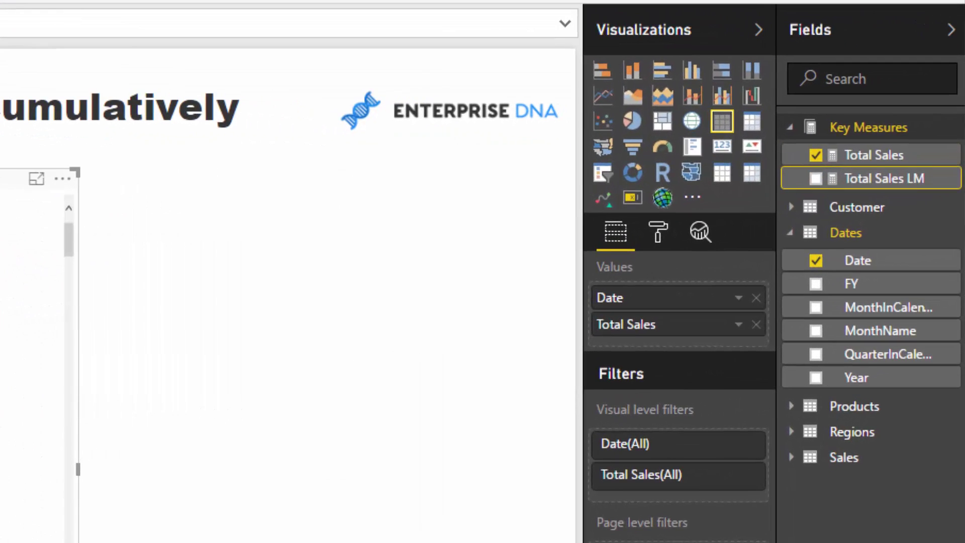
drag(911, 194, 0, 536)
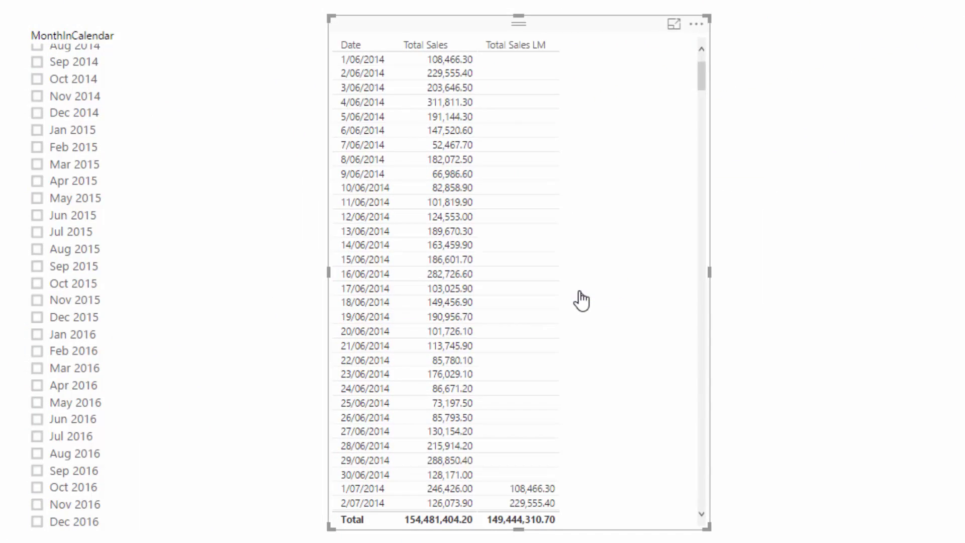
scroll(593, 221, down, 4)
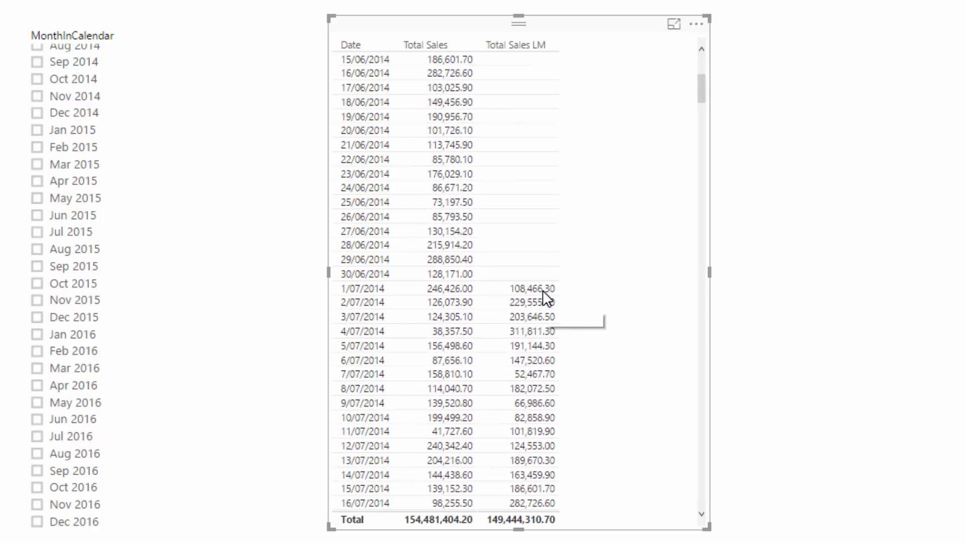
scroll(431, 93, up, 2)
scroll(432, 93, up, 3)
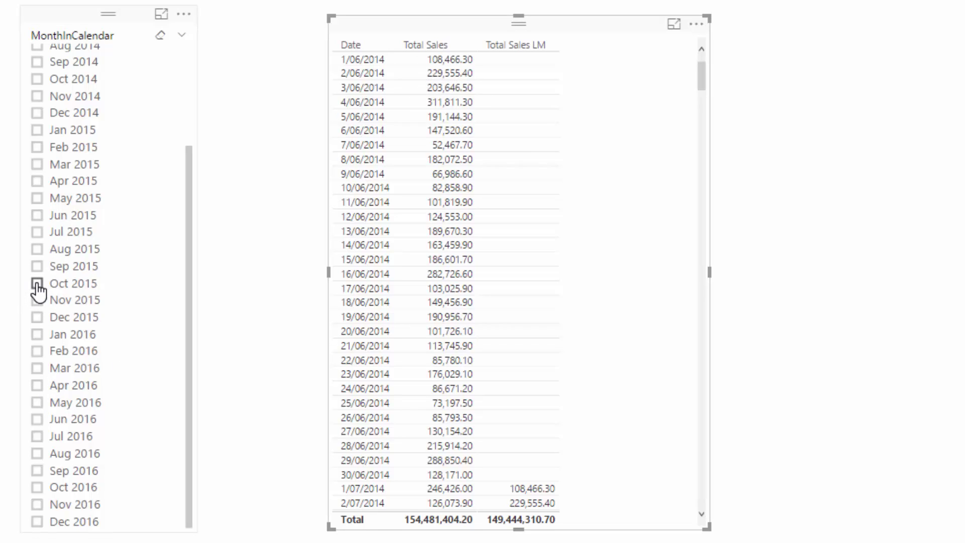
click(38, 318)
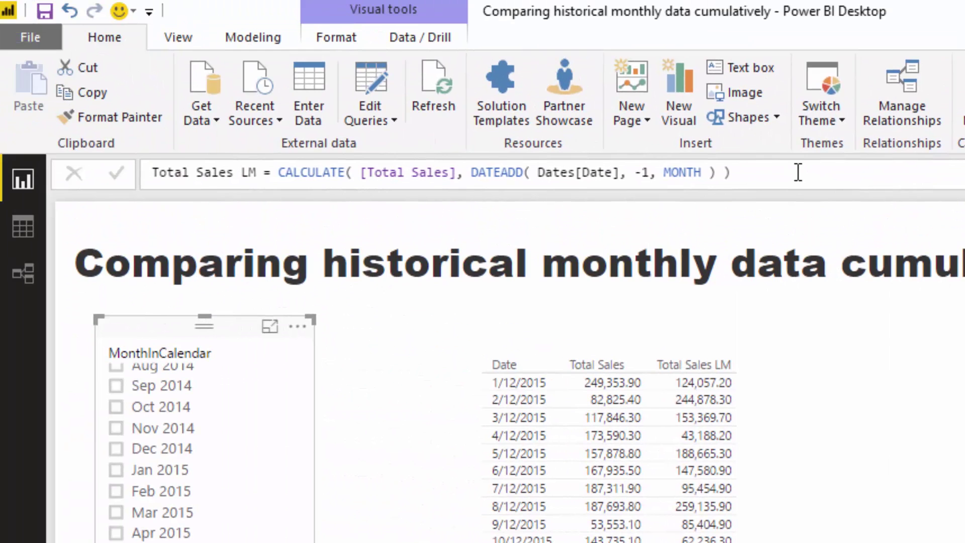
drag(772, 170, 252, 144)
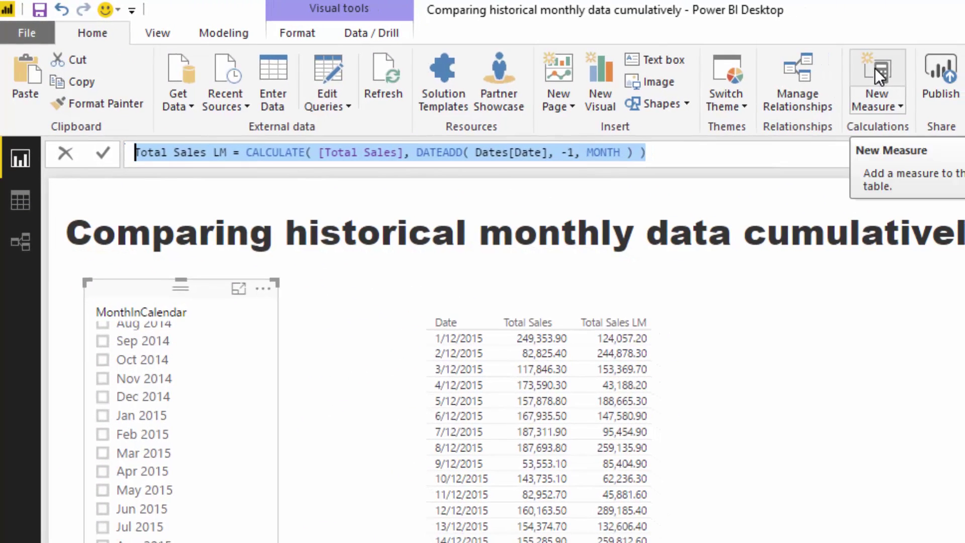
Create Total Sales 2M Ago with a -2 month offset and add it to the table.
click(222, 152)
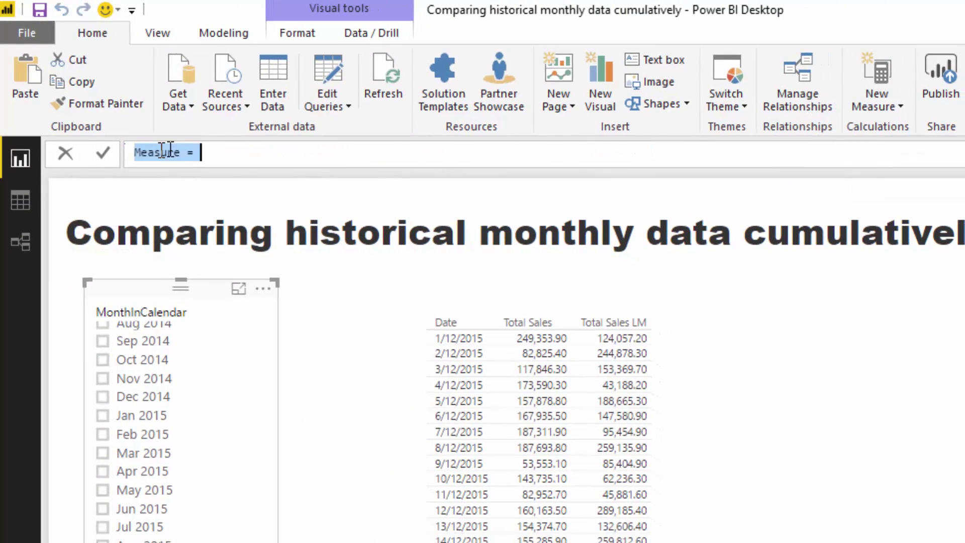
double_click(228, 152)
text(2M)
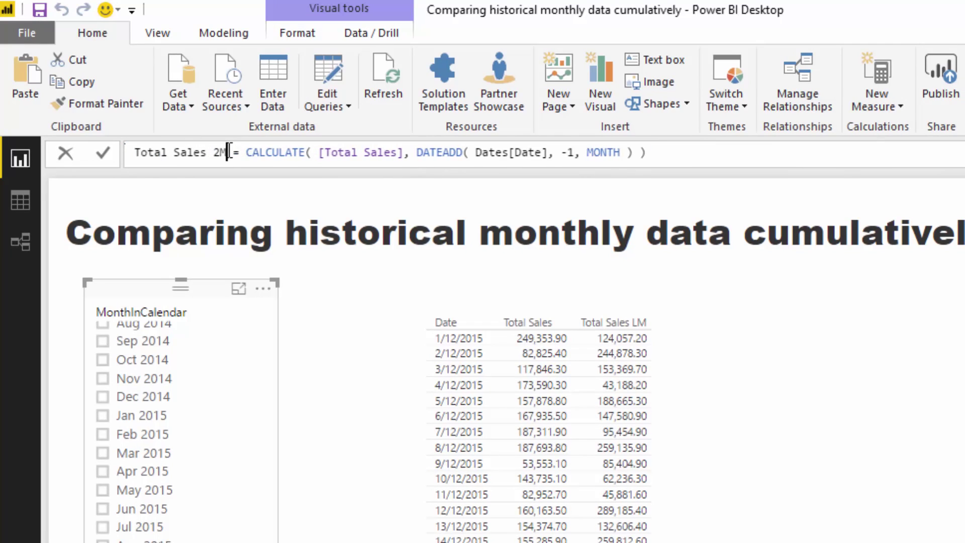
text(Ago)
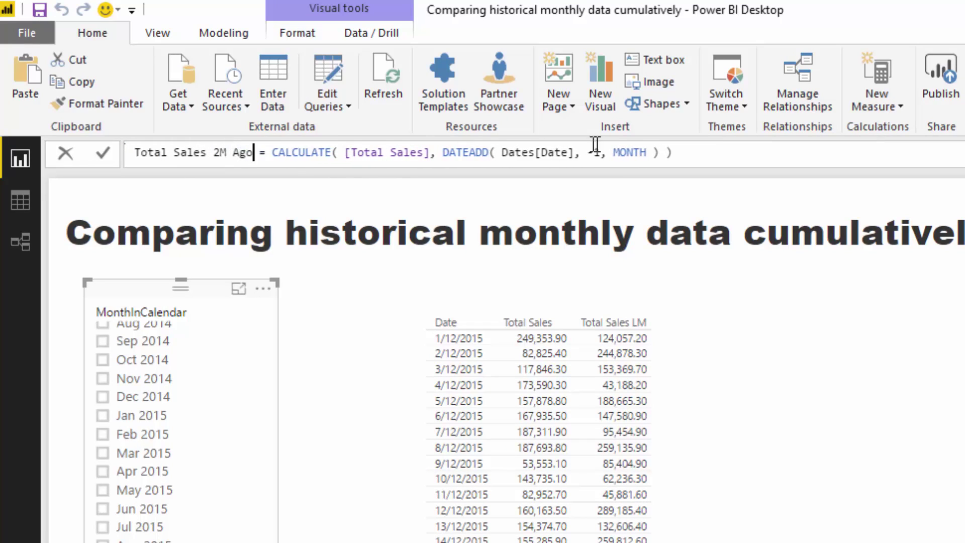
key(BackSpace)
text(2)
click(680, 160)
key(Return)
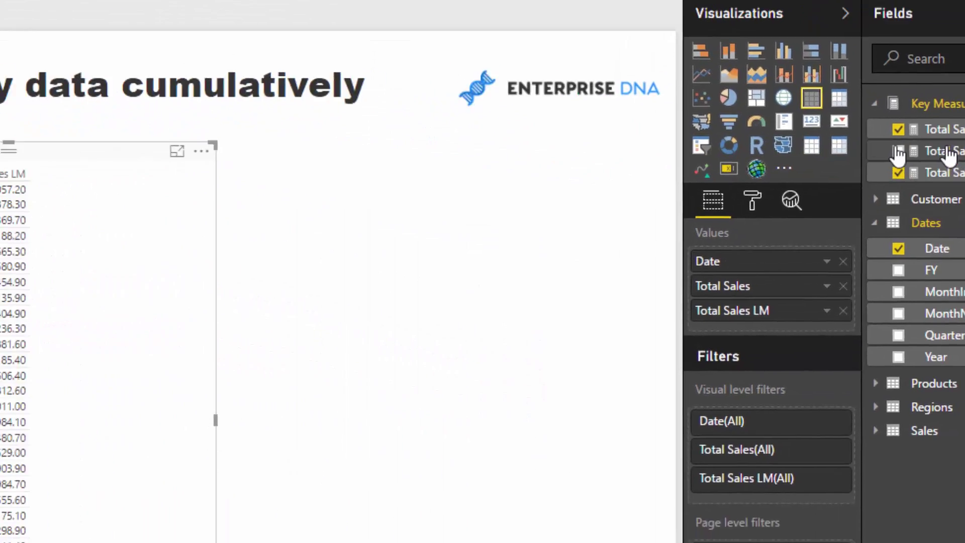
drag(948, 156, 396, 278)
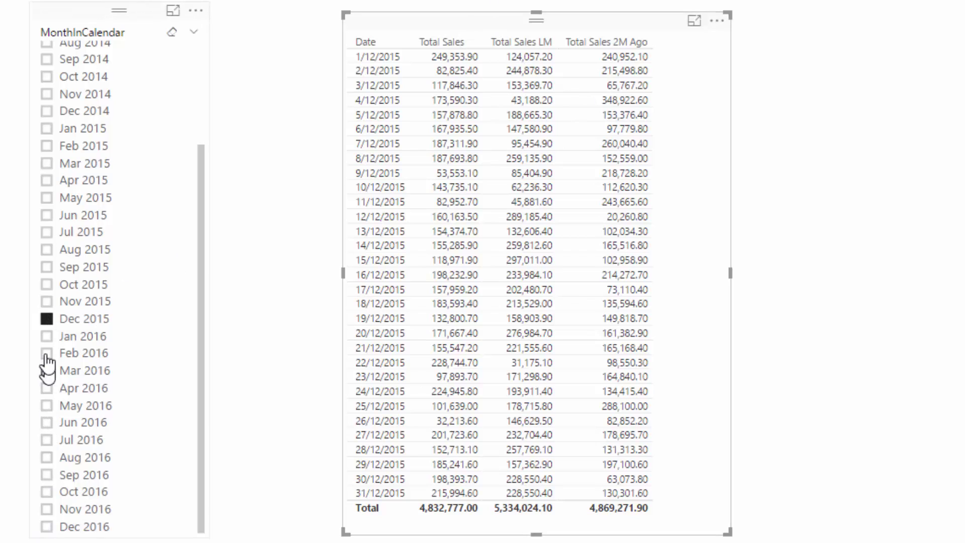
Tick January through June 2016 in the month slicer and shift the table left.
click(47, 336)
click(46, 353)
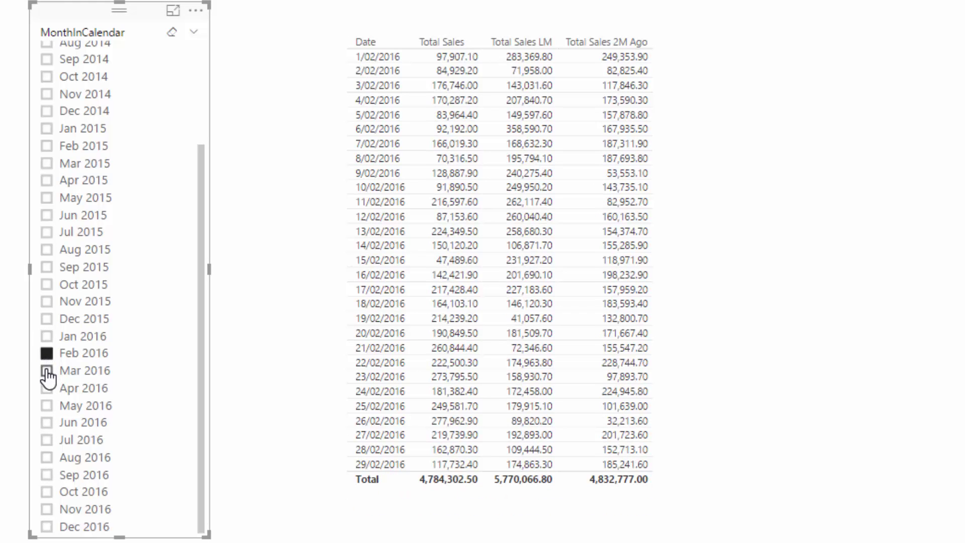
click(46, 370)
click(47, 388)
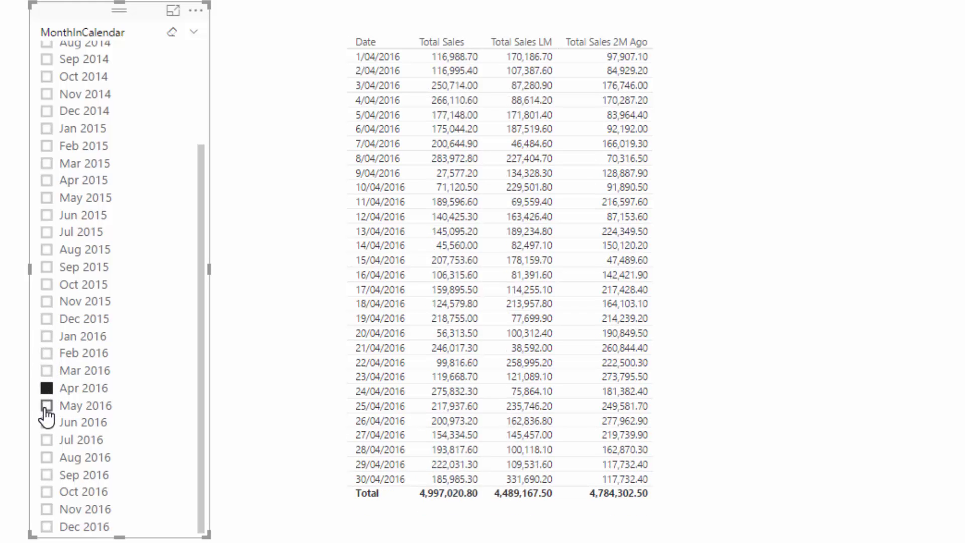
click(46, 406)
click(47, 422)
drag(668, 71, 603, 71)
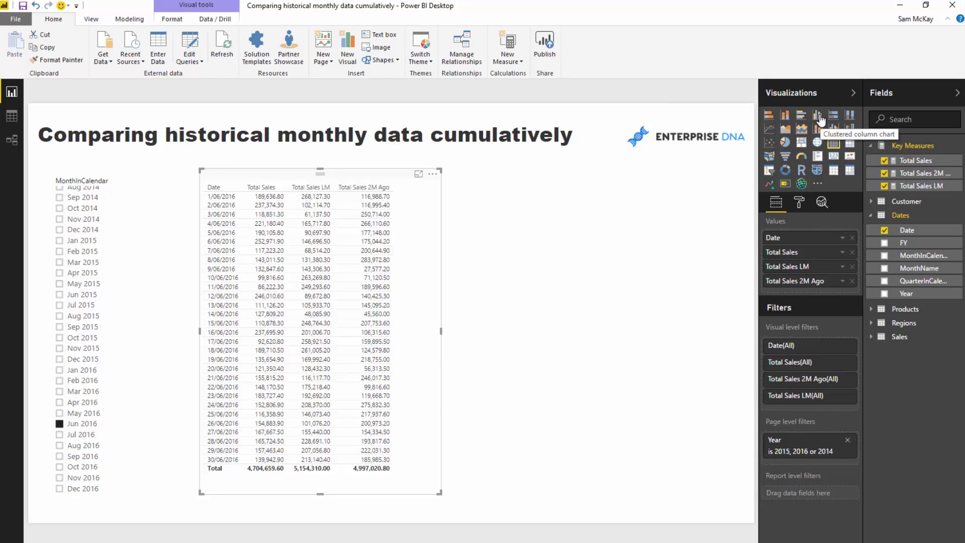
Try a clustered column chart, revert to a table, and make it tall enough for every June 2016 day.
click(819, 117)
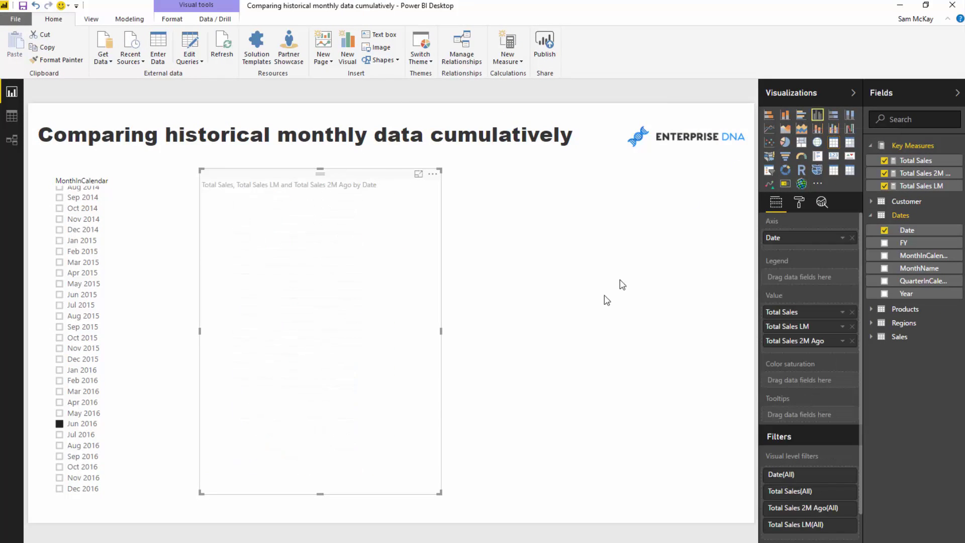
drag(443, 172, 589, 227)
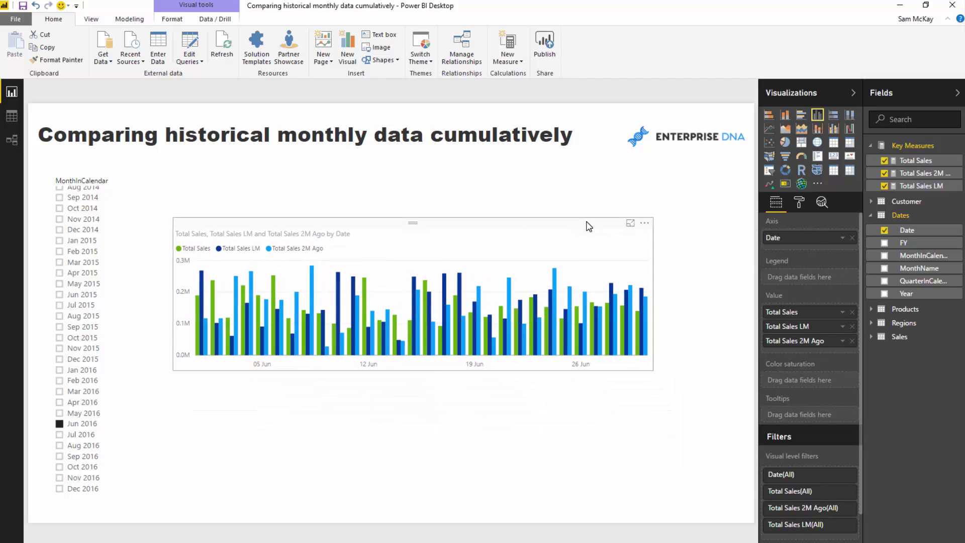
click(833, 142)
drag(433, 229, 437, 174)
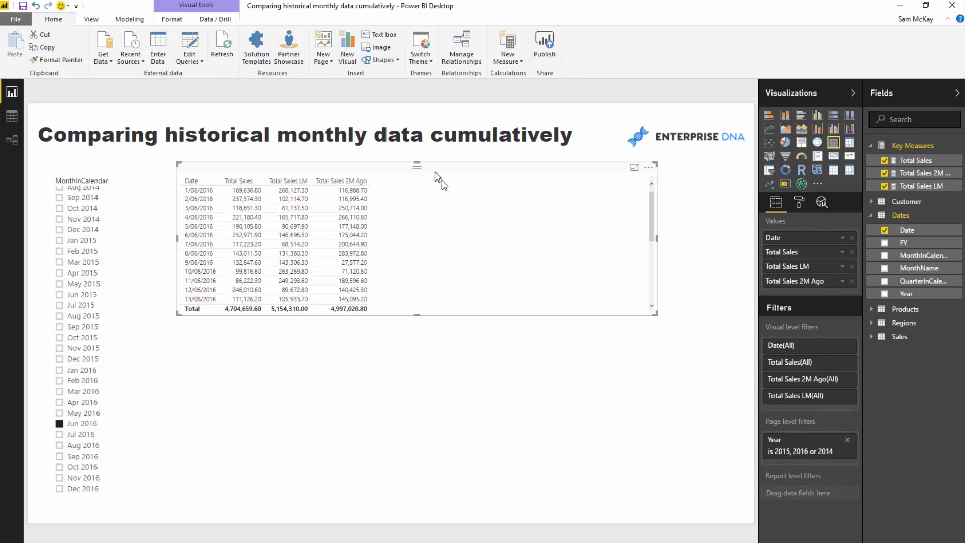
drag(655, 312, 400, 502)
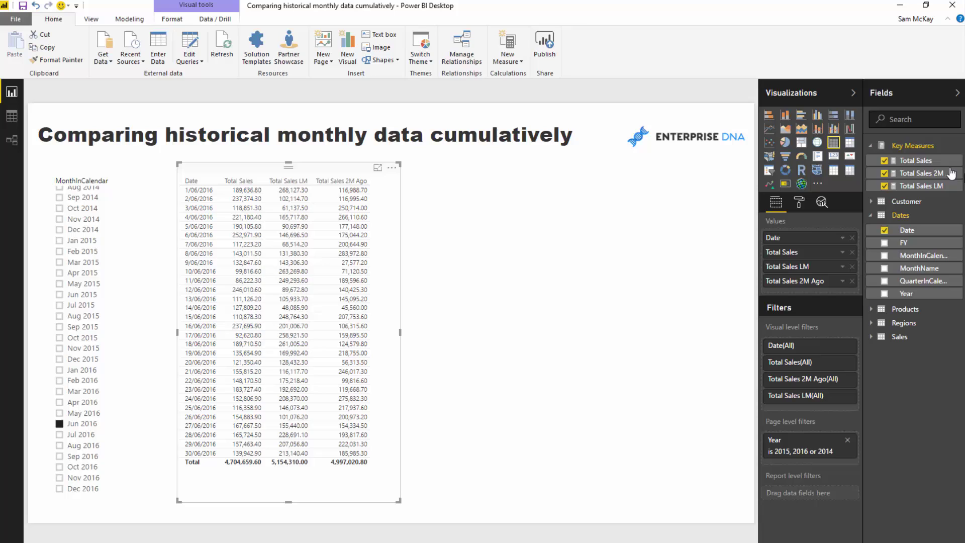
Start a Cumulative Sales measure with CALCULATE( [Total Sales], on its own line.
click(911, 161)
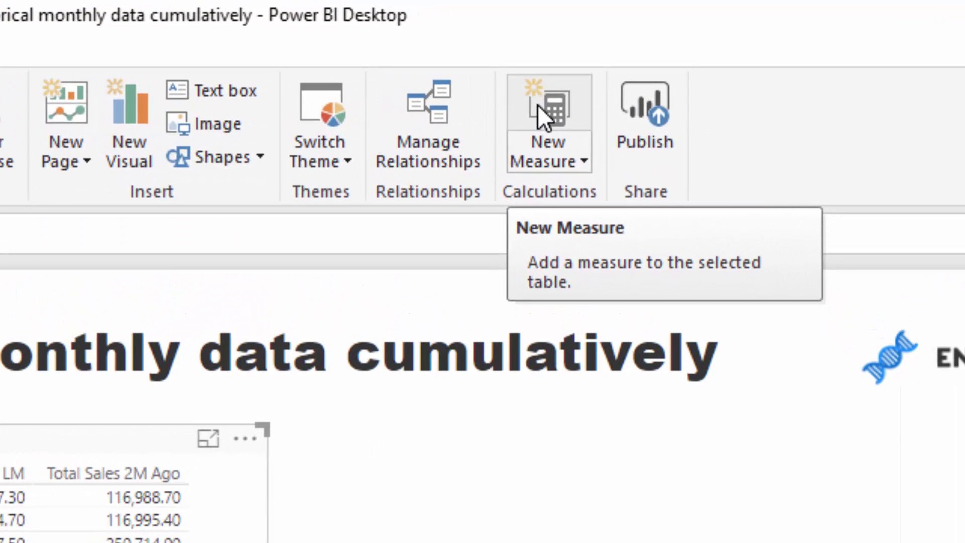
click(537, 104)
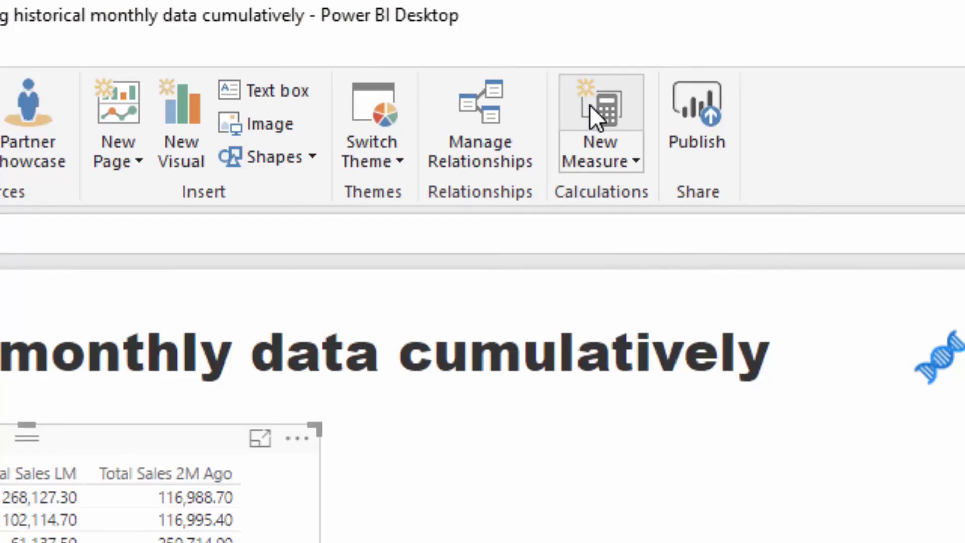
text(Cumulative S)
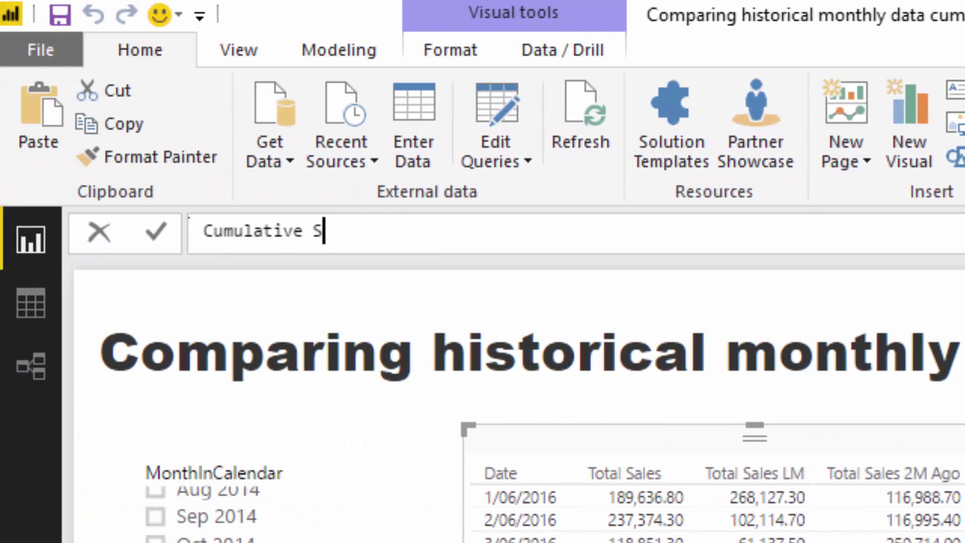
text(ales =)
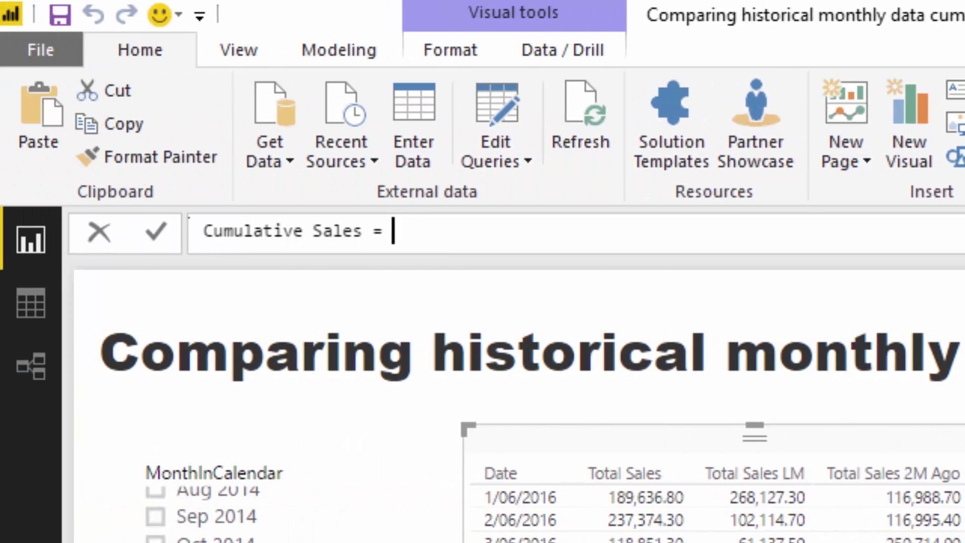
key(shift+Return)
text(CAL)
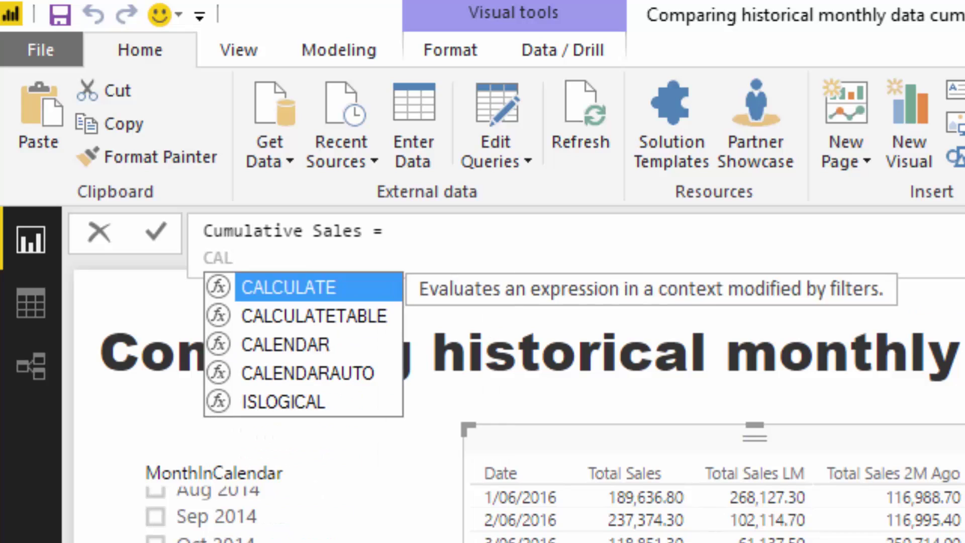
key(Tab)
text([Tota)
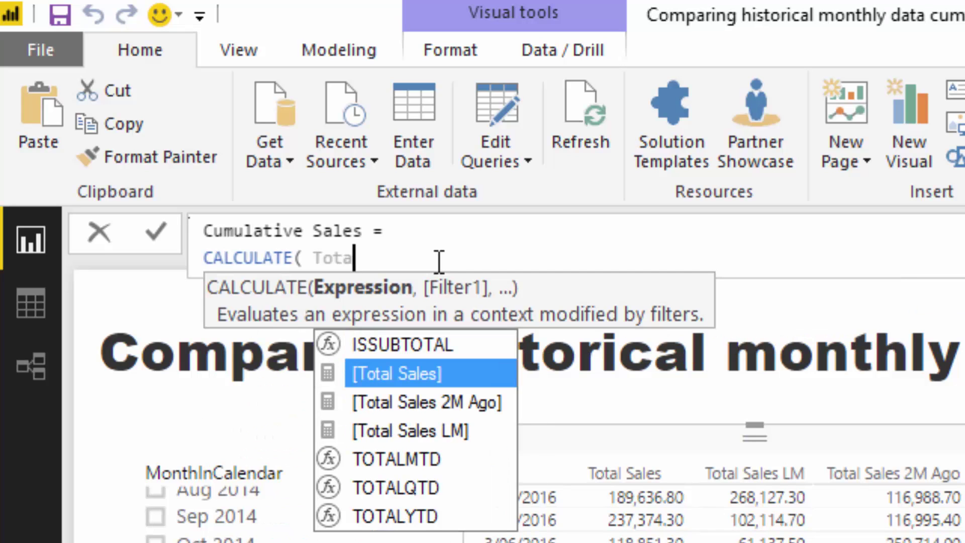
text(l)
key(Tab)
text(,)
key(shift+Return)
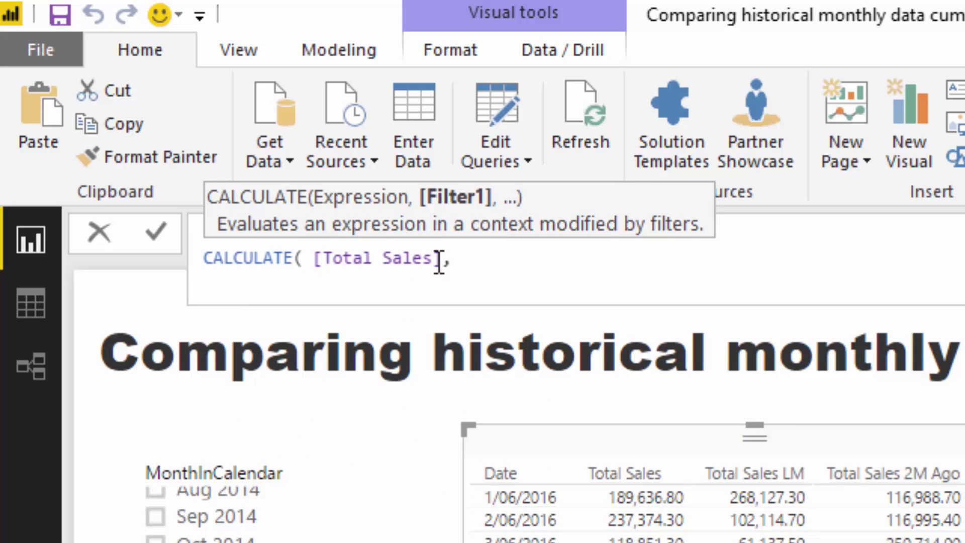
Add the filter argument FILTER( ALLSELECTED( Dates ), to the formula.
text(FILTER)
key(Tab)
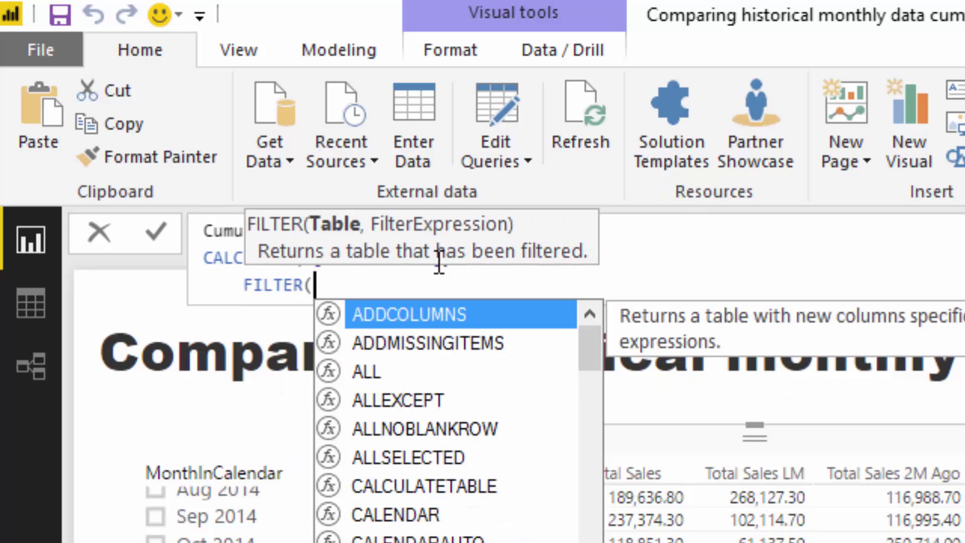
text(ALL)
key(Down)
key(Down)
key(Down)
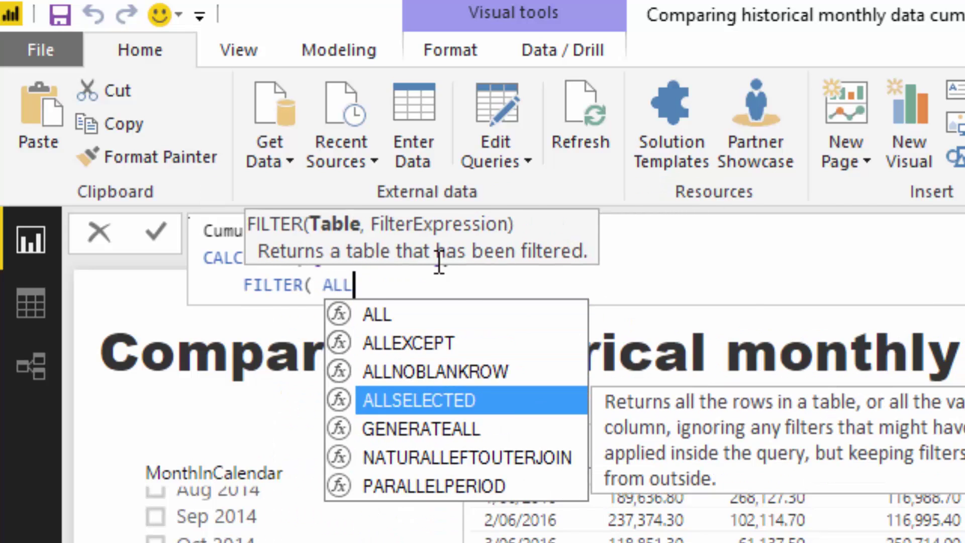
key(Tab)
text(Dates)
key(Down)
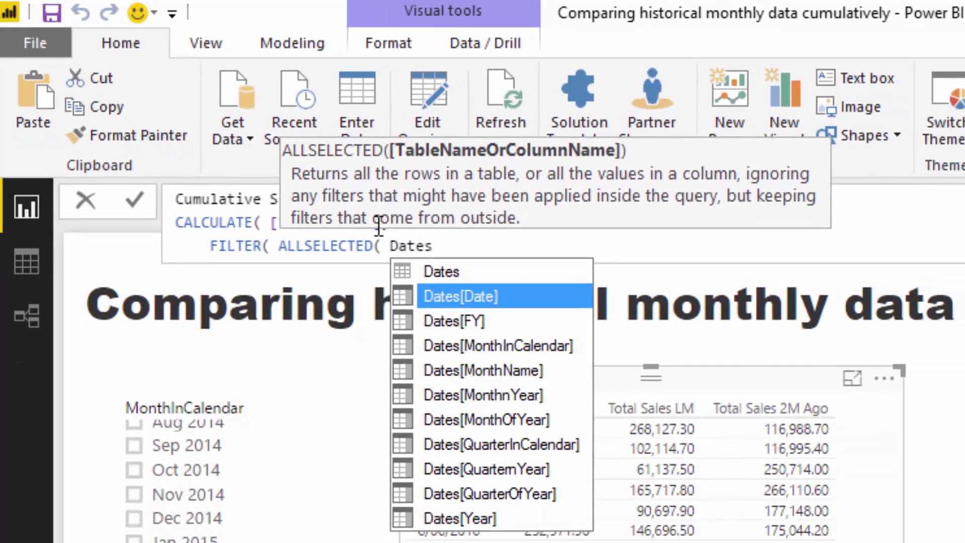
key(Tab)
key(BackSpace)
key(BackSpace)
key(BackSpace)
key(BackSpace)
key(BackSpace)
key(BackSpace)
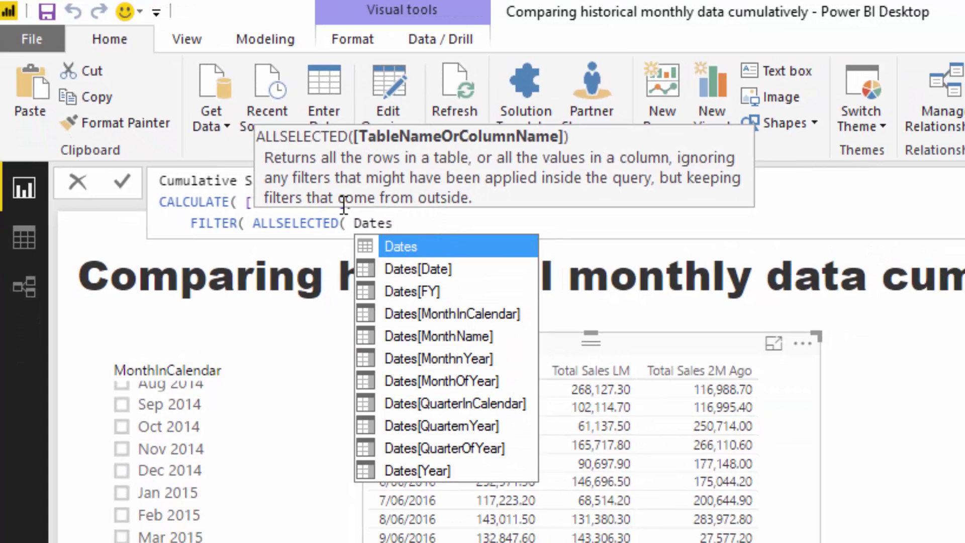
key(Down)
text())
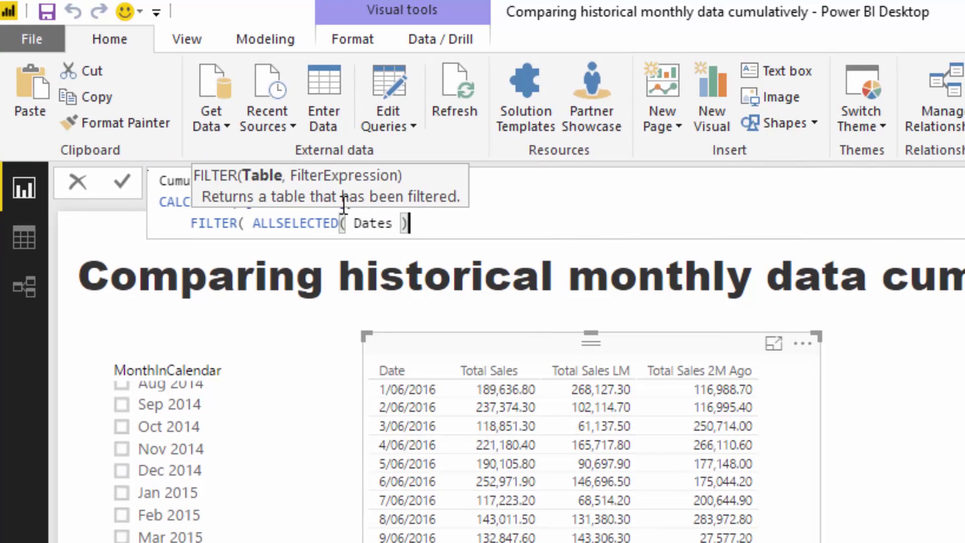
text(,)
Finish with the condition Dates[Date] <= MAX( Dates[Date] ) and commit the measure.
key(shift+Return)
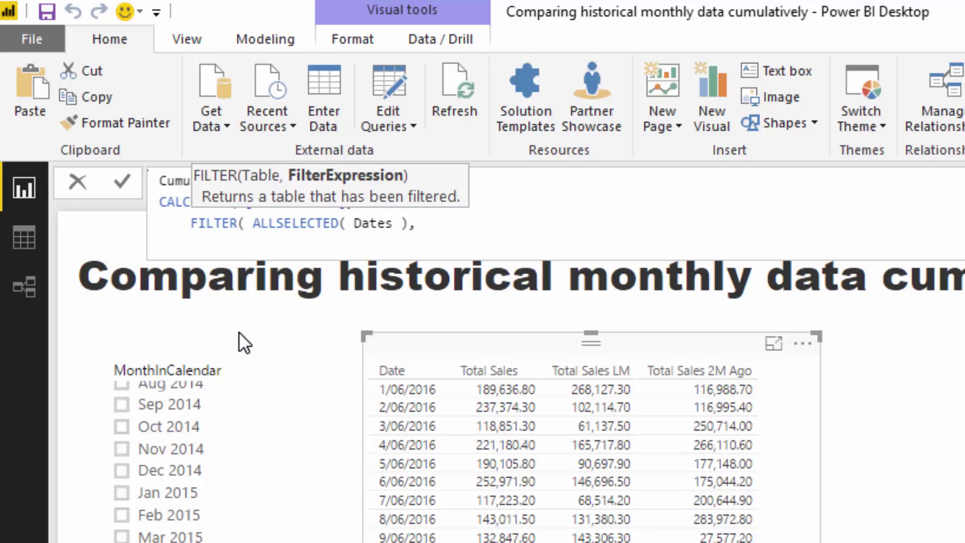
key(Tab)
key(Tab)
text(Dat)
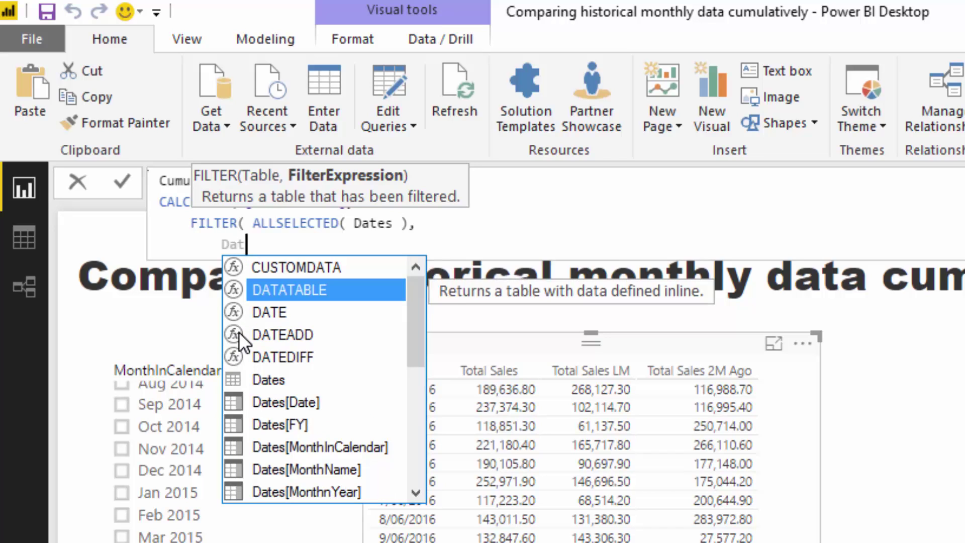
text(es[Date] <=)
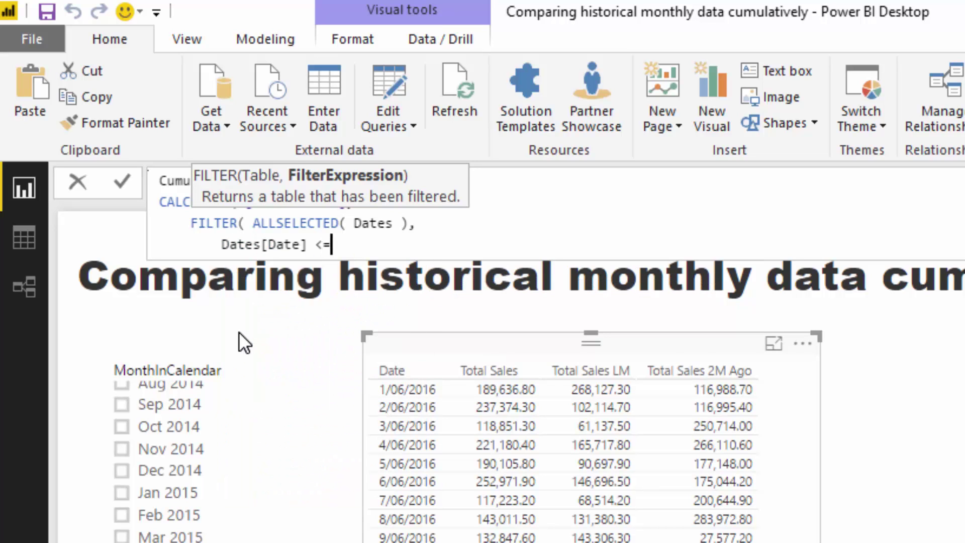
text( MAX( Dat)
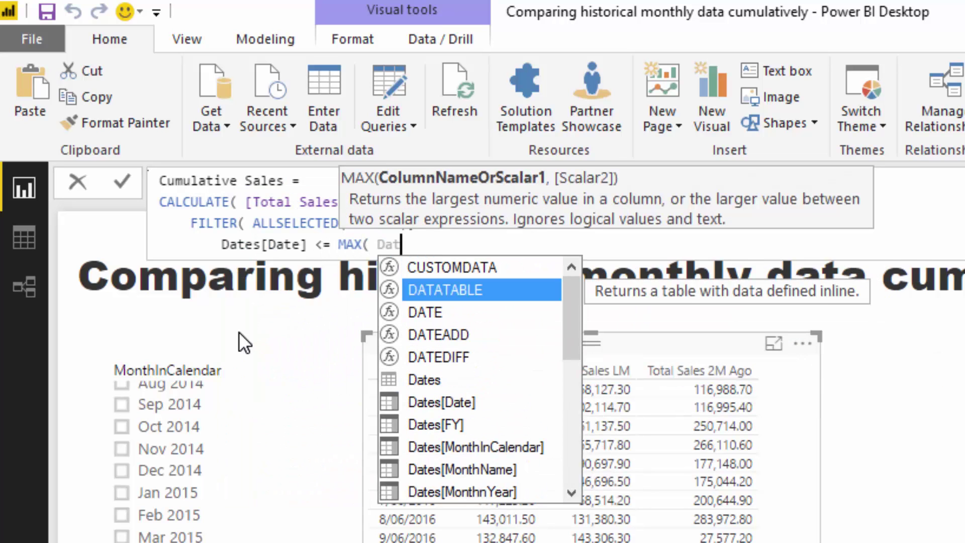
key(Down)
key(Down)
key(Down)
key(Down)
key(Down)
key(Tab)
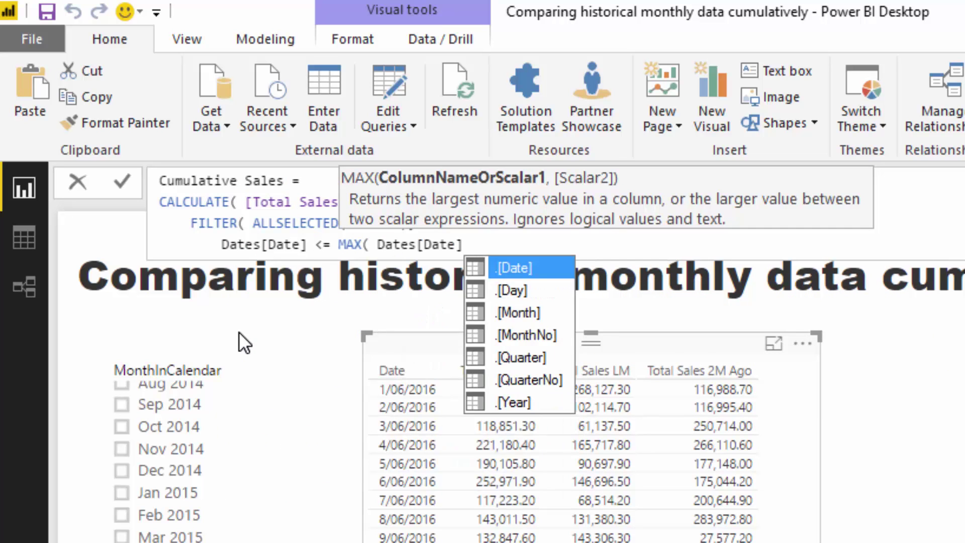
text() ) )
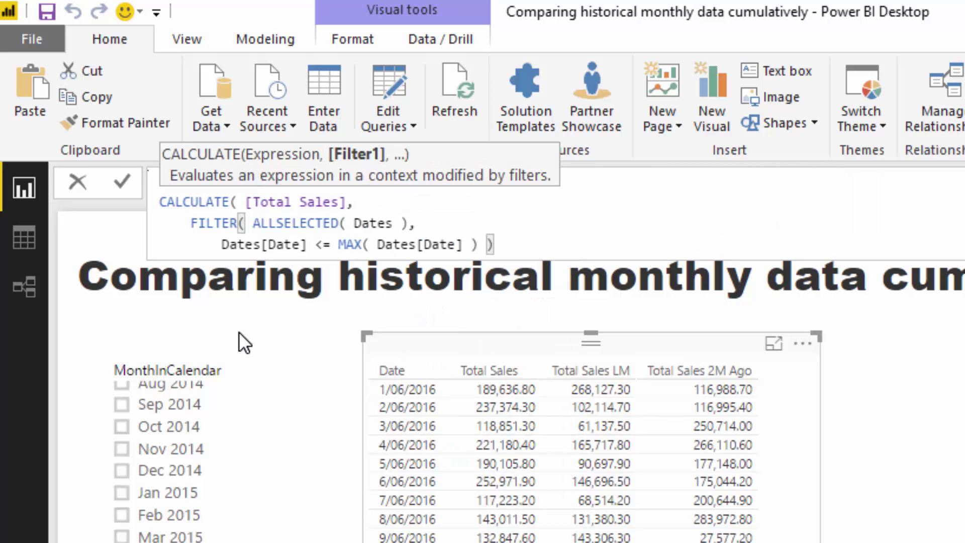
text())
key(Return)
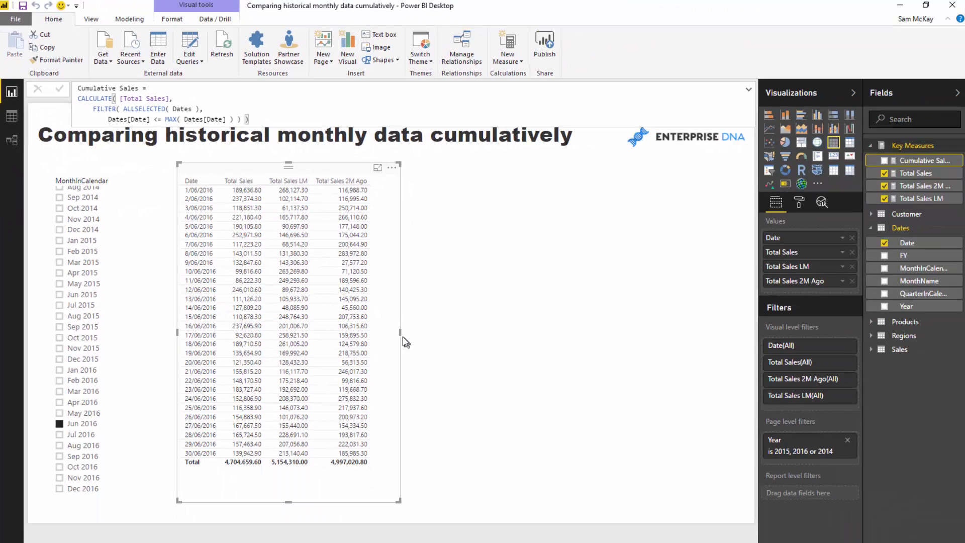
Widen the table and add a Cumulative Sales column, climbing from 189,636.80 to 4,704,659.60.
drag(401, 333, 577, 333)
drag(911, 165, 487, 273)
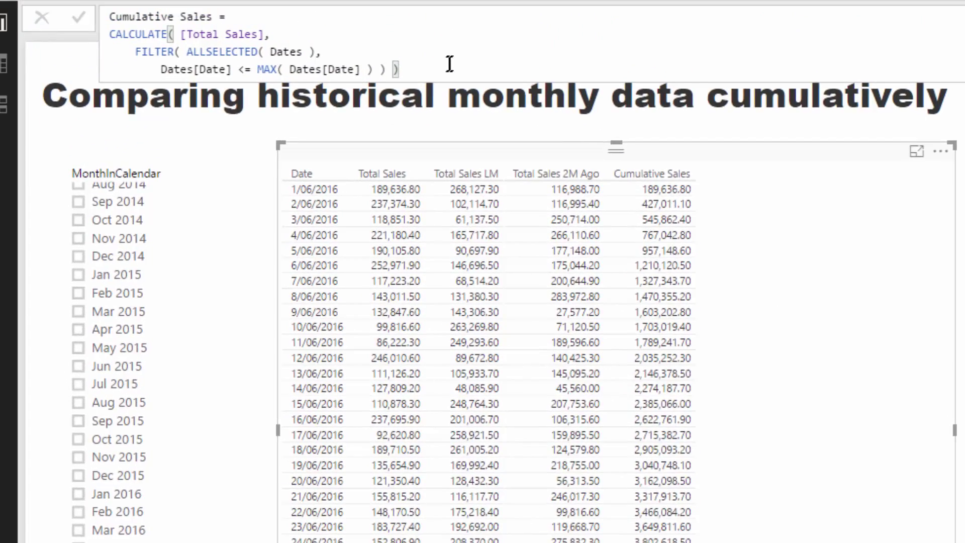
drag(421, 202, 132, 150)
key(ctrl+c)
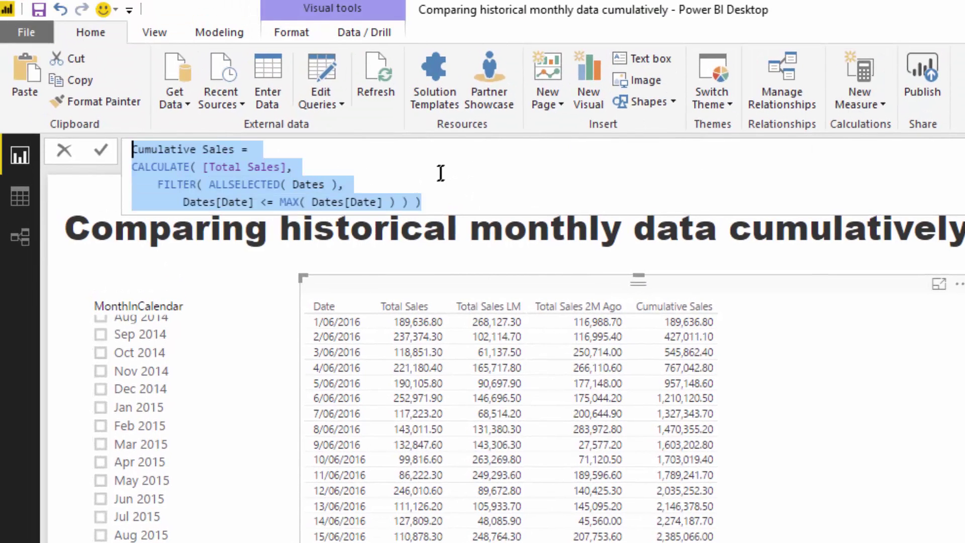
Create Cumulative Sales LM by pasting the Cumulative Sales formula and swapping in [Total Sales LM].
click(853, 72)
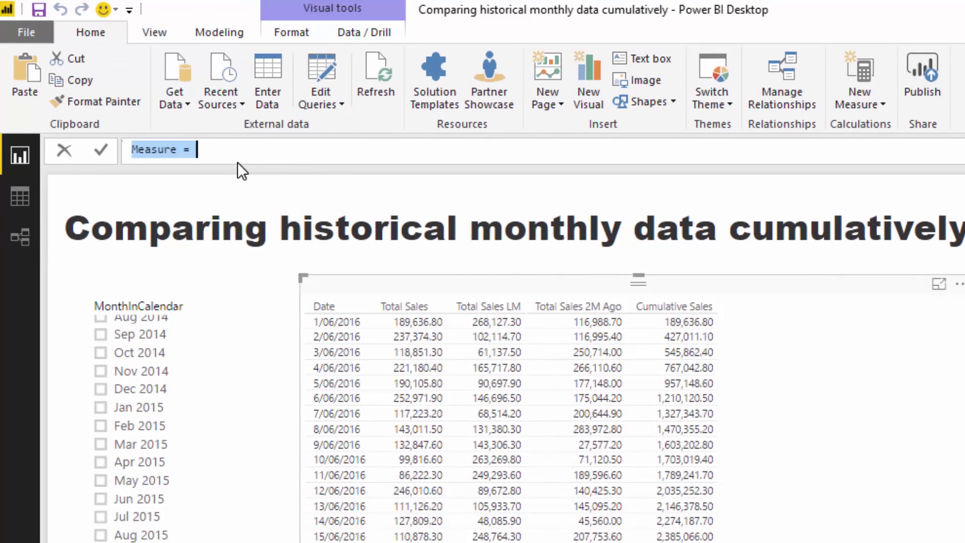
key(ctrl+v)
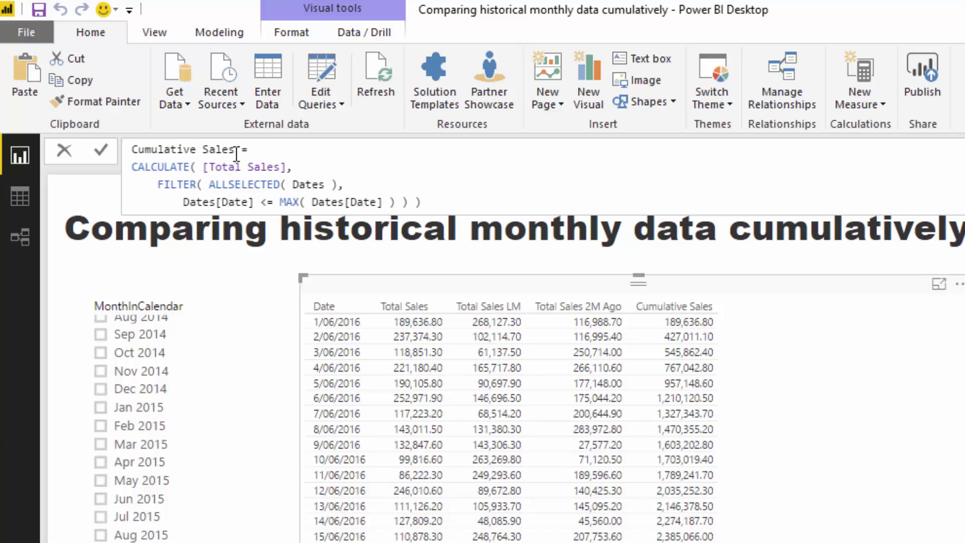
text(LM)
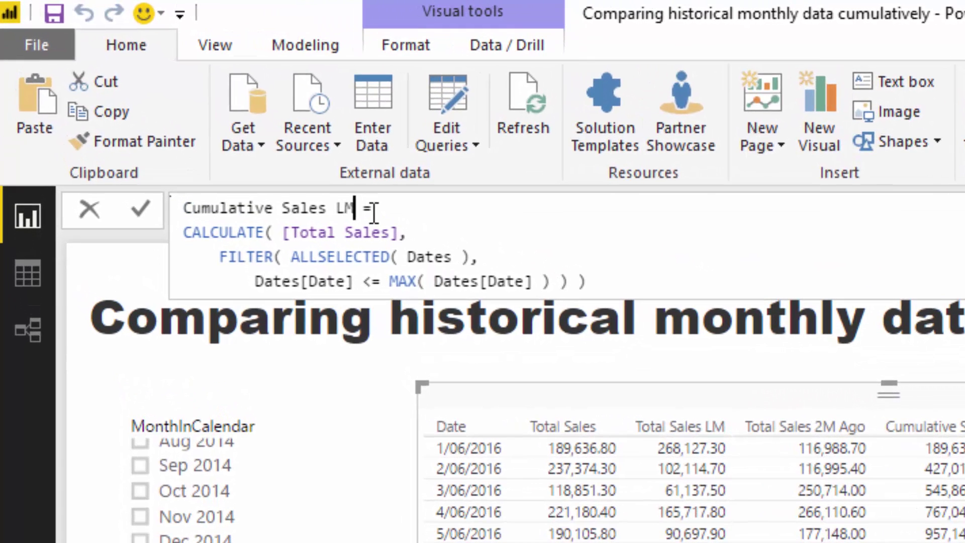
click(399, 225)
key(BackSpace)
key(BackSpace)
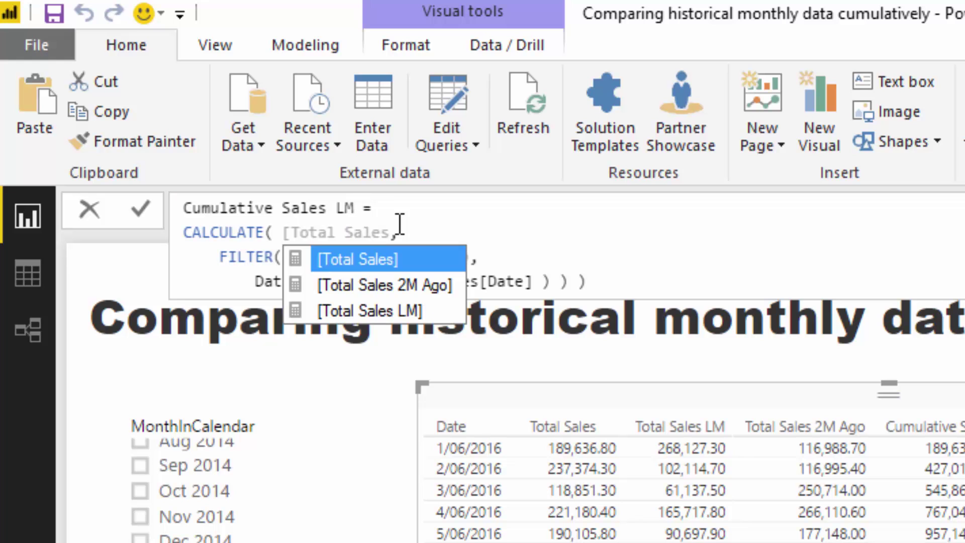
key(Down)
key(Down)
key(Tab)
click(657, 271)
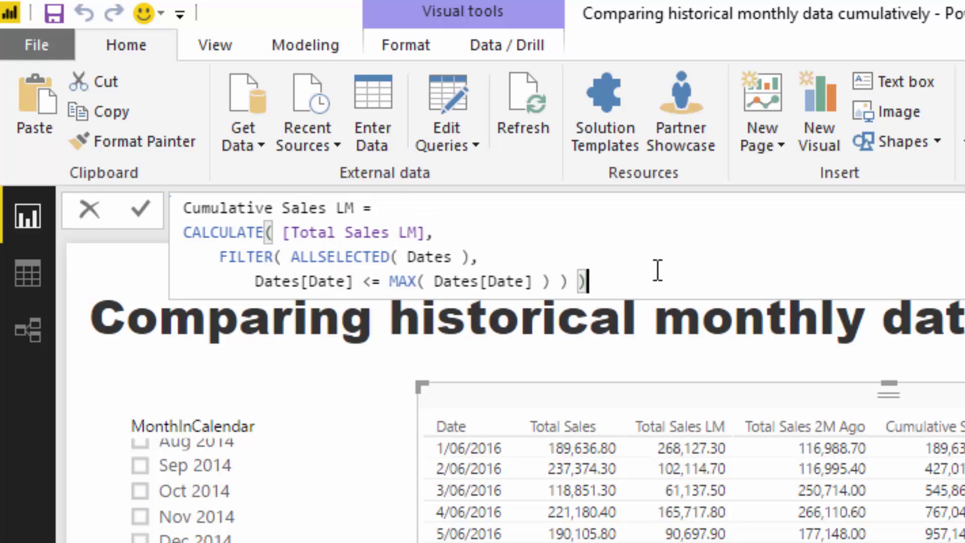
key(Return)
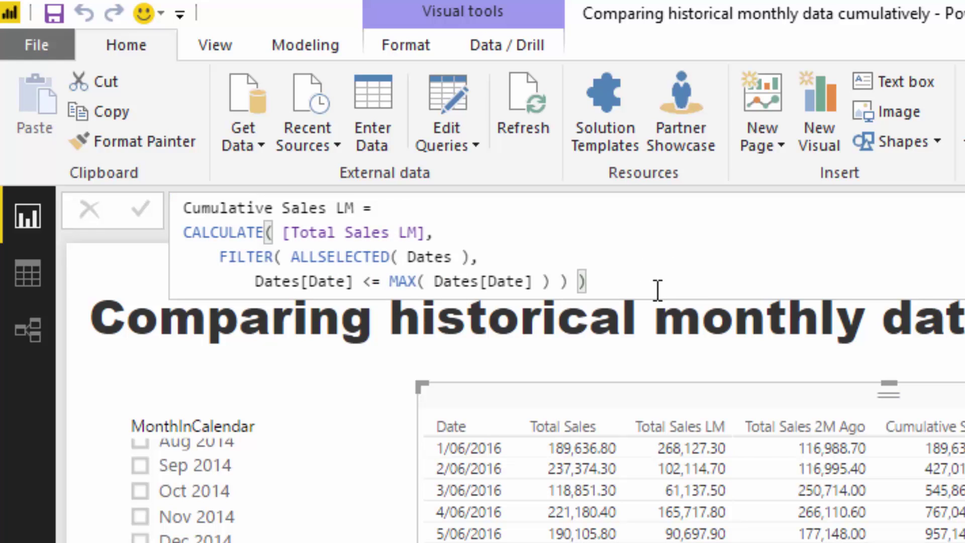
key(ctrl+a)
key(ctrl+c)
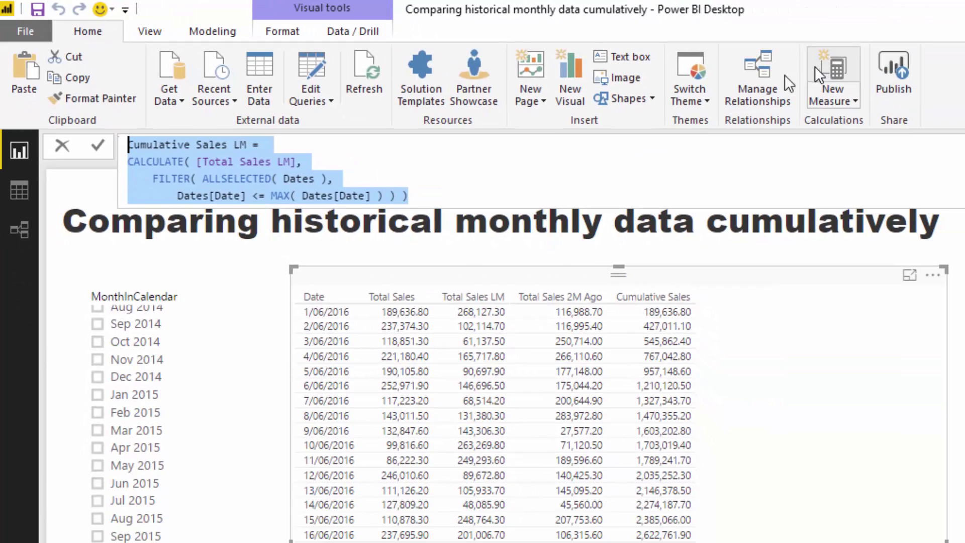
Create a new measure from the pasted LM formula, renamed Cumulative Sales 2M Ago, summing [Total Sales 2M Ago].
click(818, 76)
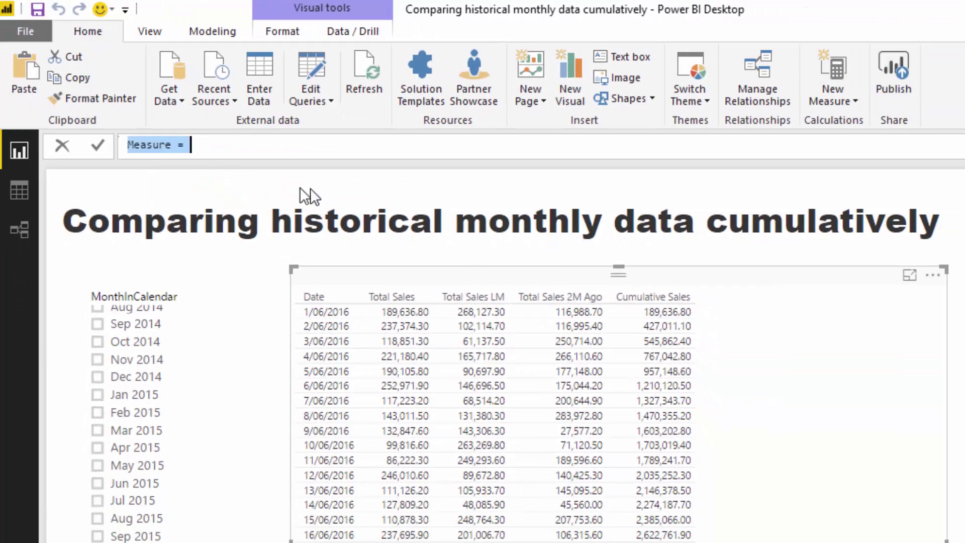
key(ctrl+v)
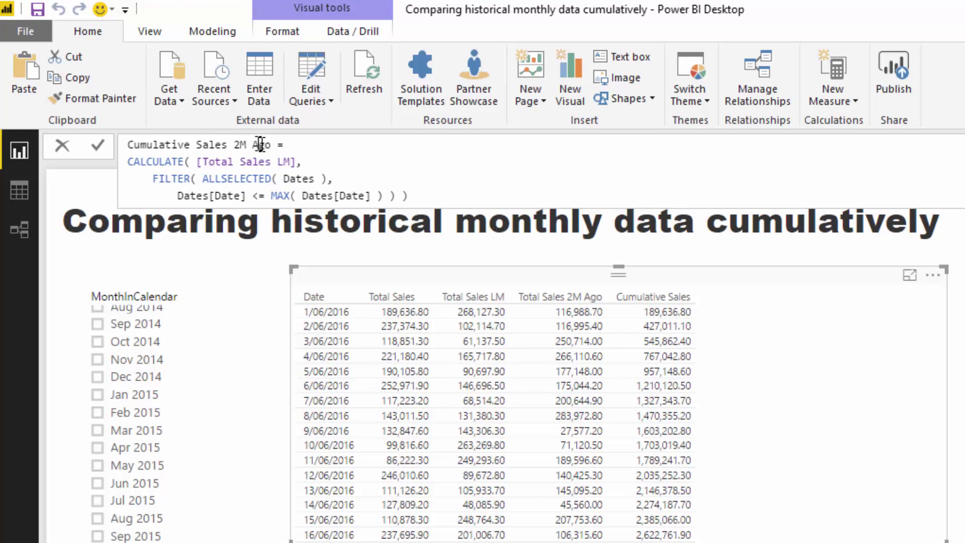
key(BackSpace)
key(BackSpace)
key(BackSpace)
text(2)
key(Tab)
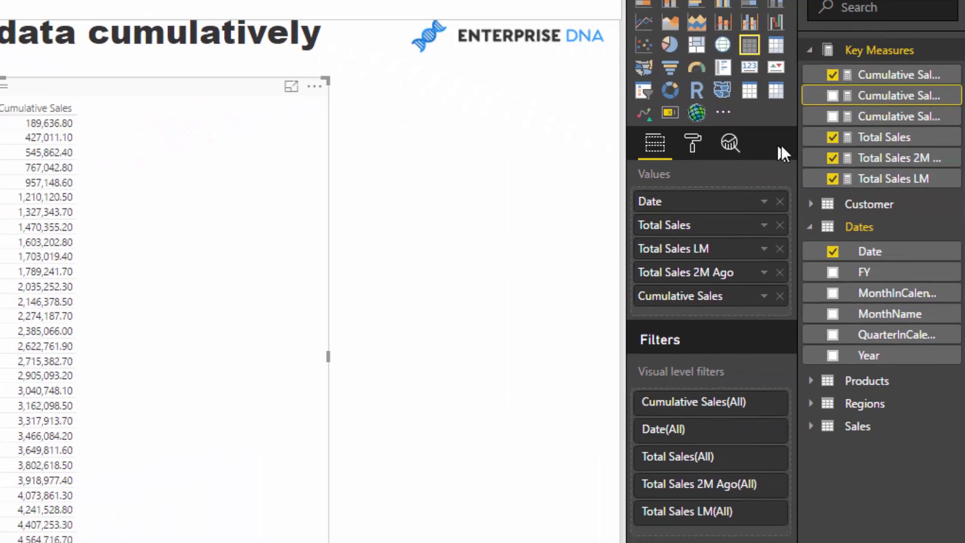
Add Cumulative Sales 2M Ago and Cumulative Sales LM columns to the June 2016 table and widen it.
drag(857, 97, 255, 286)
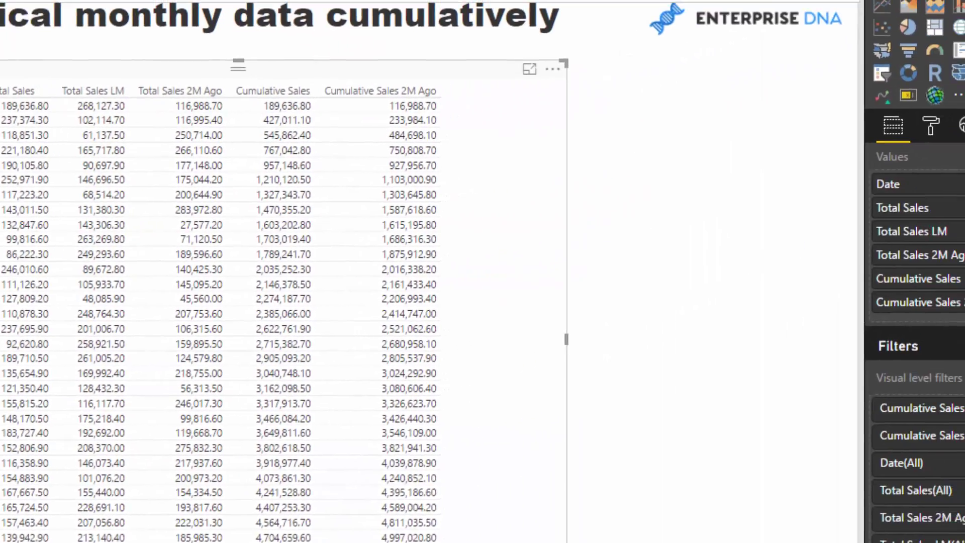
drag(900, 151, 722, 382)
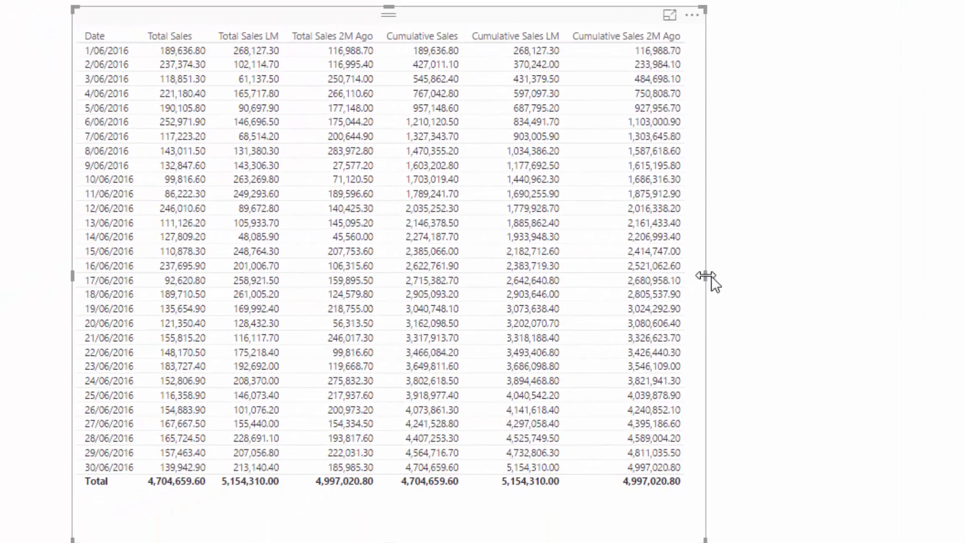
drag(705, 275, 754, 279)
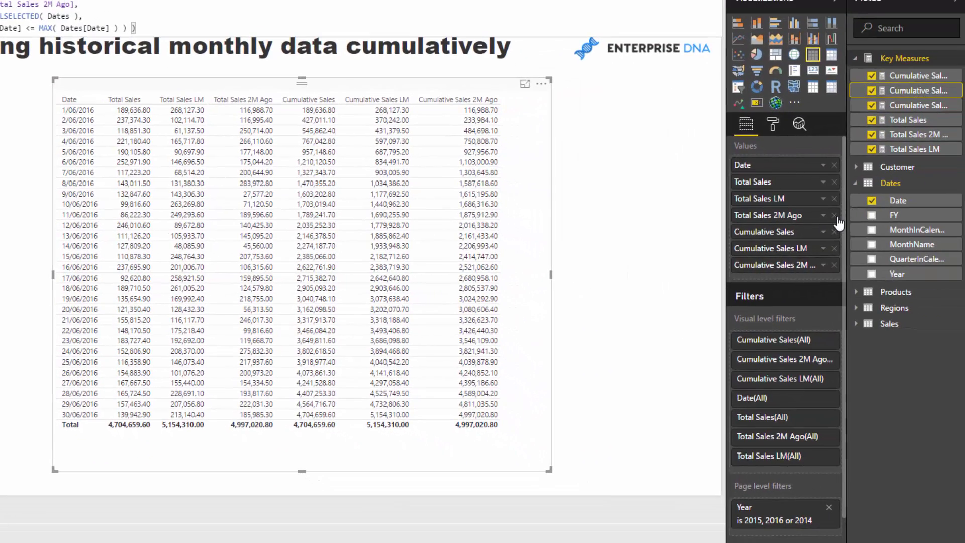
Remove Total Sales 2M Ago, Total Sales LM and Total Sales from the visual and make it an area chart.
click(834, 215)
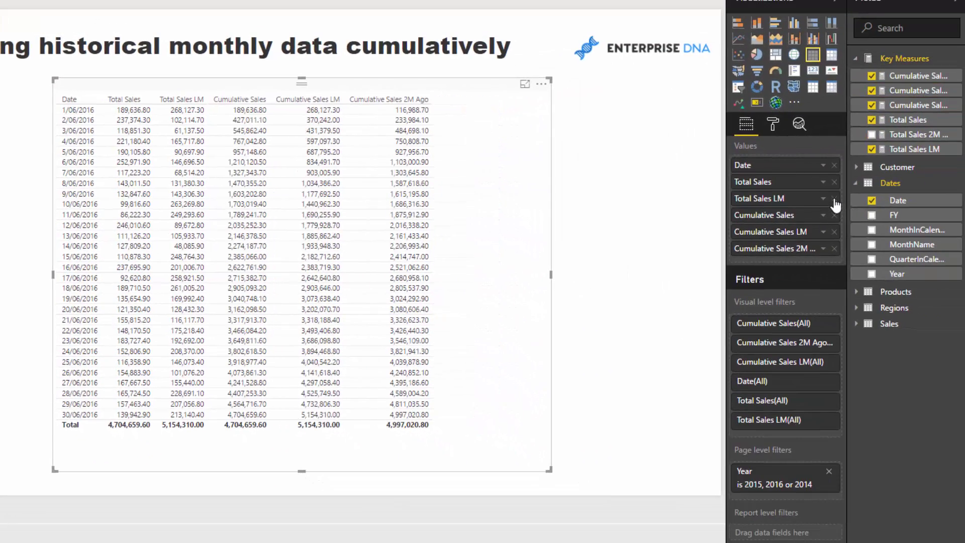
click(835, 199)
click(834, 181)
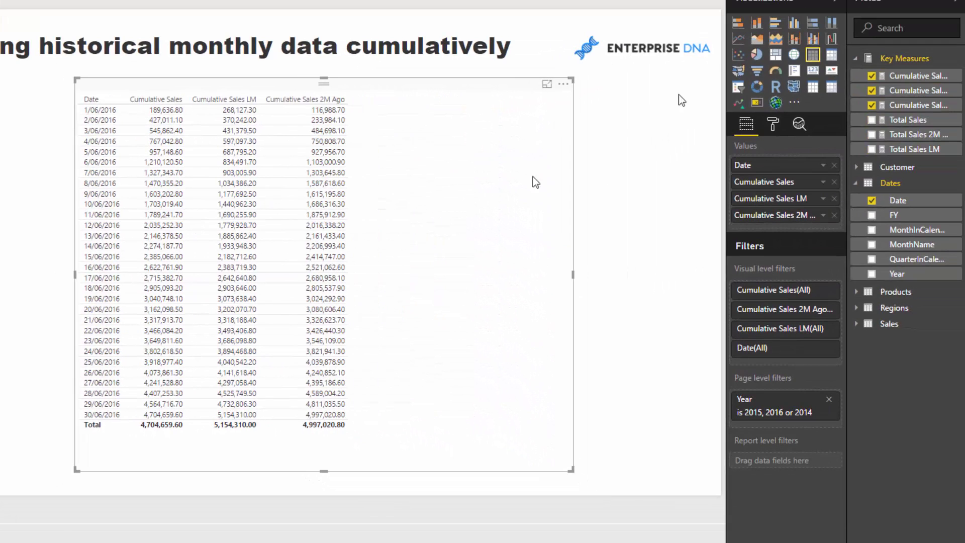
click(760, 42)
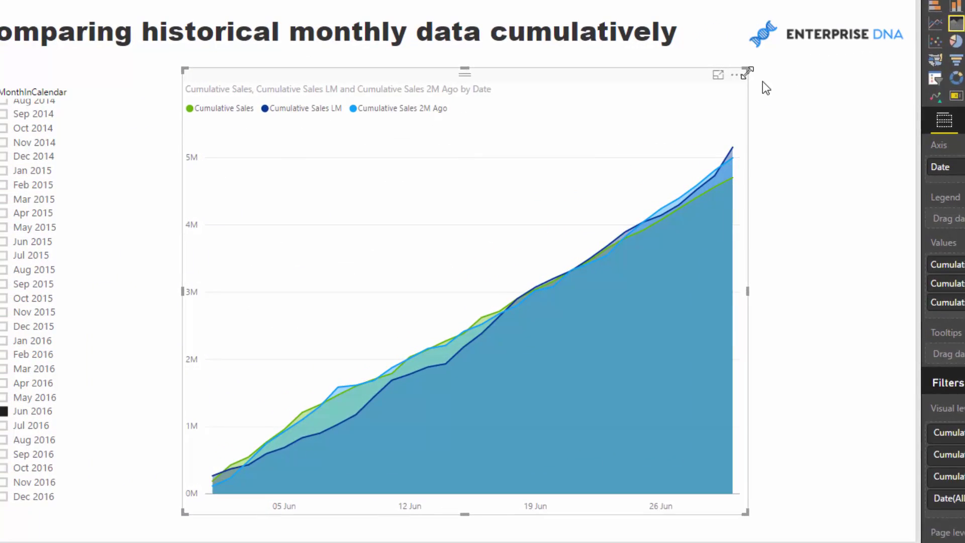
Resize the area chart and move it to the top of the page.
drag(800, 65, 804, 229)
drag(698, 233, 672, 90)
drag(772, 366, 777, 404)
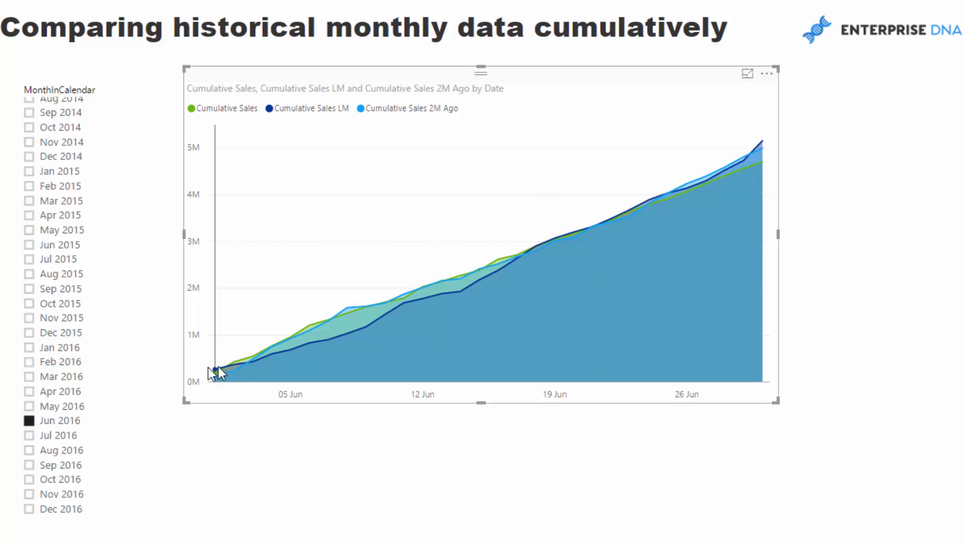
mouse_move(362, 336)
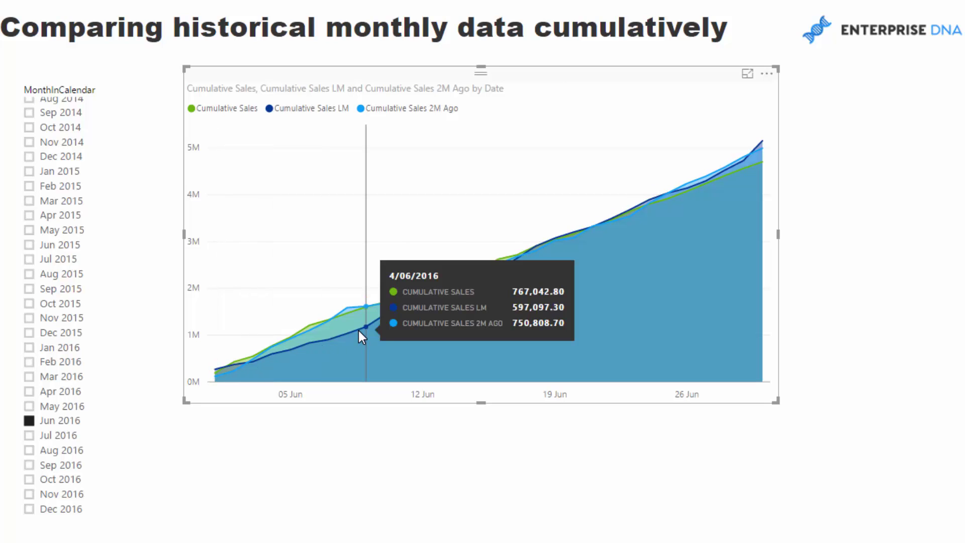
Step the month slicer from Dec 2016 back to Jul 2016 and forward again, ending on Dec 2016.
click(29, 509)
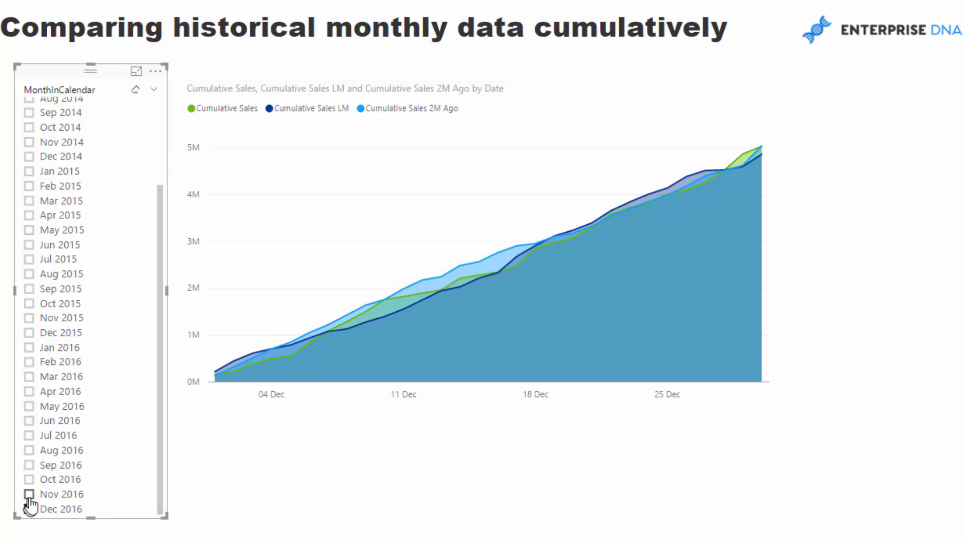
click(29, 494)
click(30, 479)
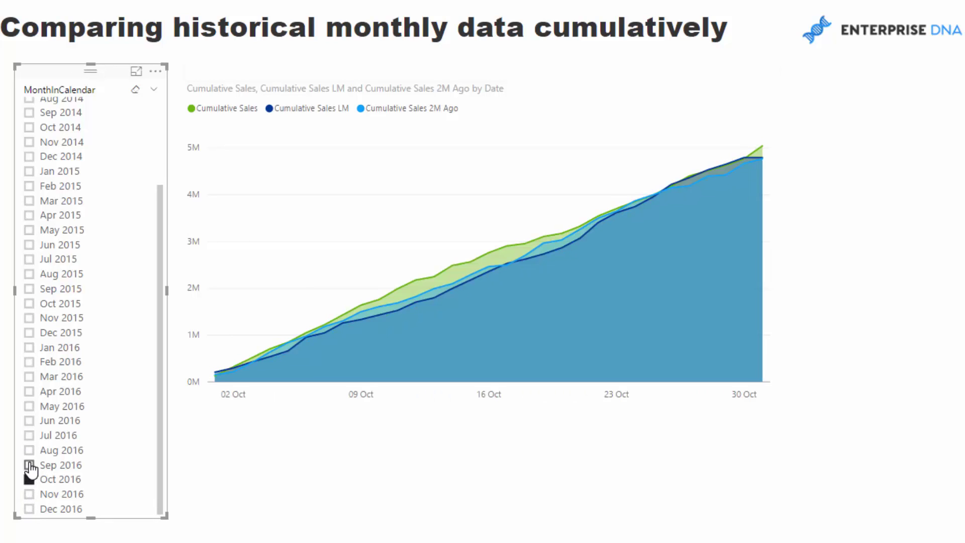
click(29, 465)
click(30, 450)
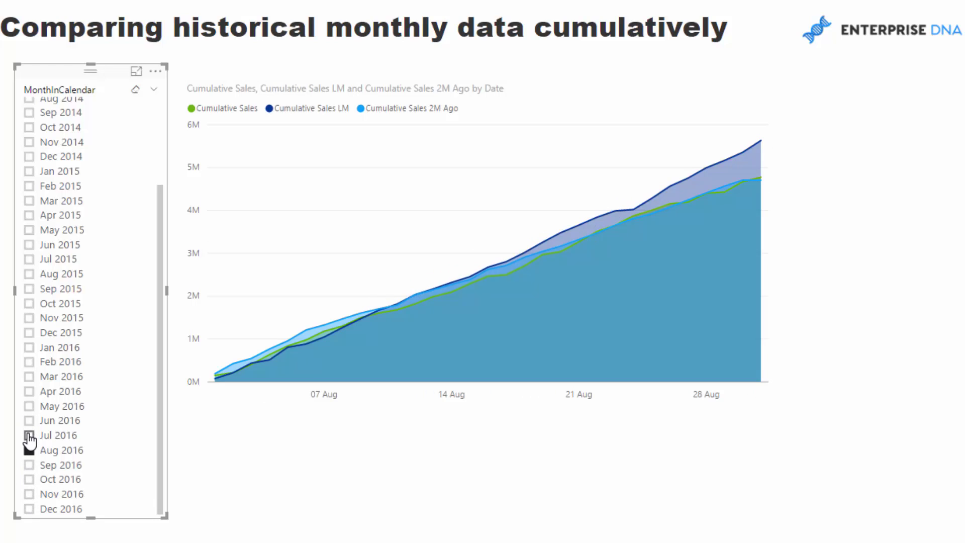
click(29, 435)
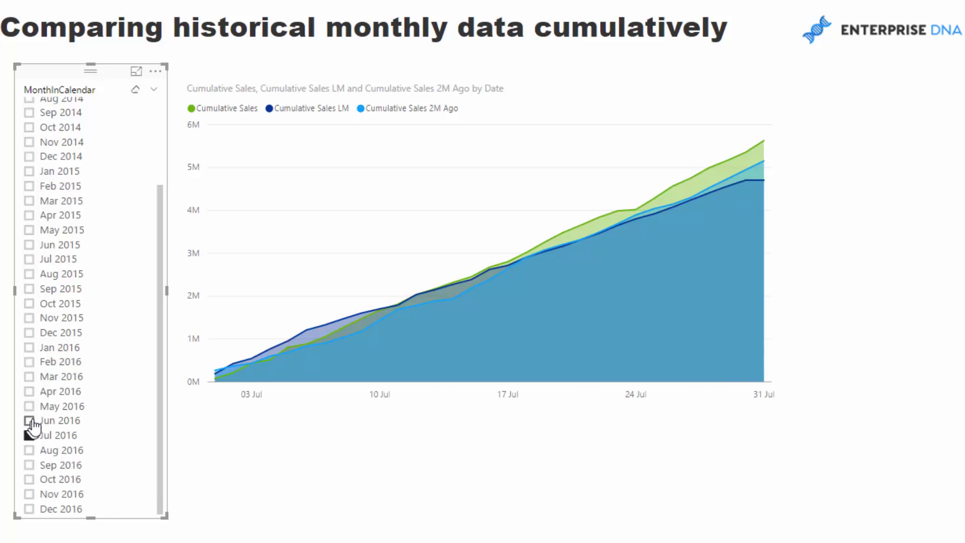
click(30, 450)
click(29, 465)
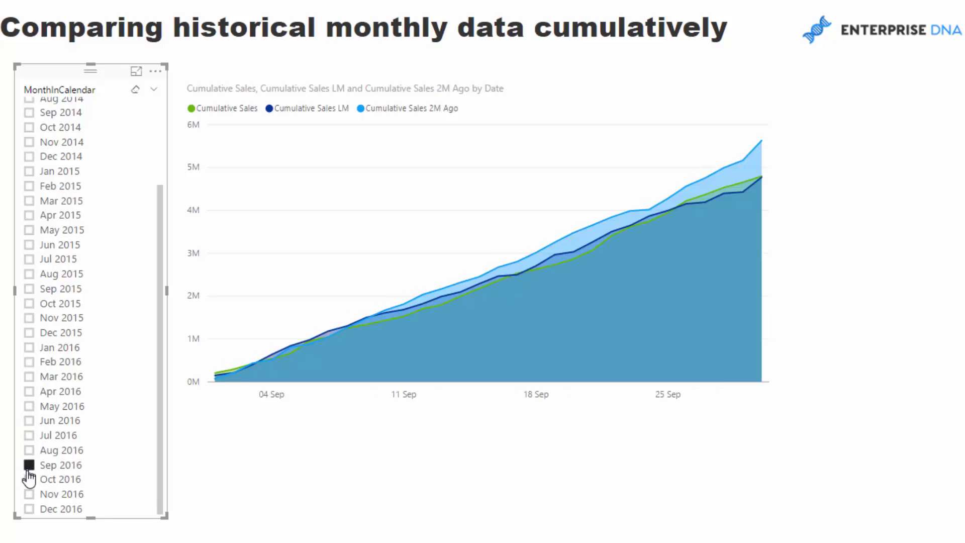
click(29, 479)
click(29, 494)
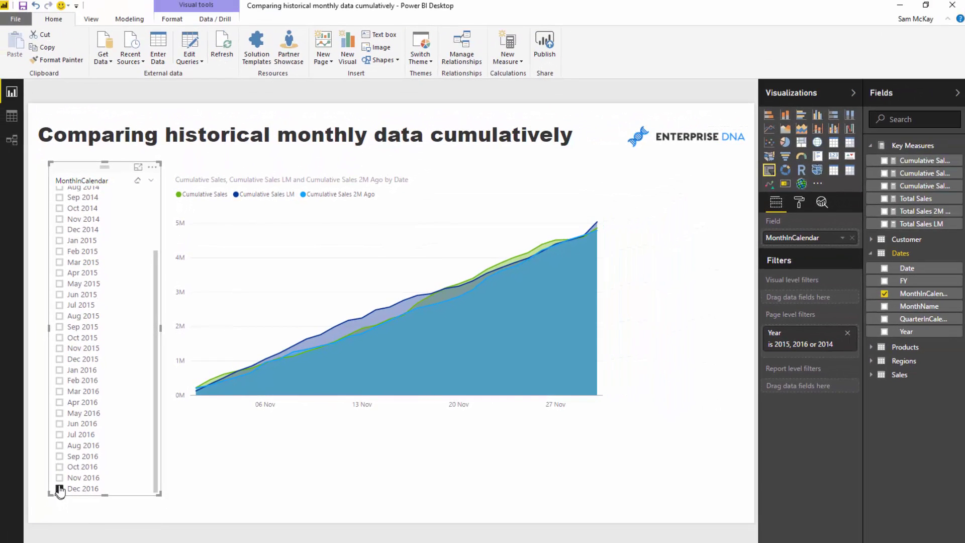
click(29, 509)
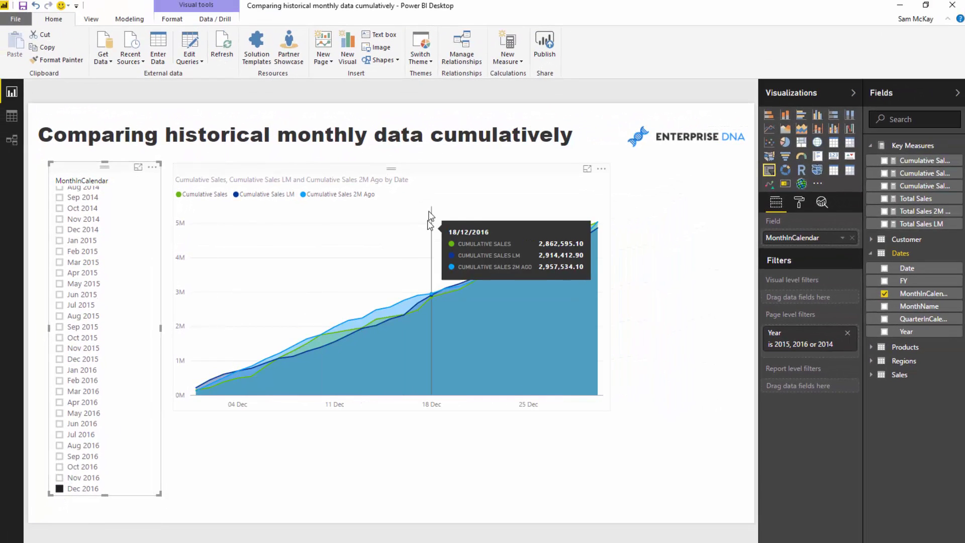
Widen the Fields pane, shift the area chart further right of the month slicer, and expand Regions.
click(443, 206)
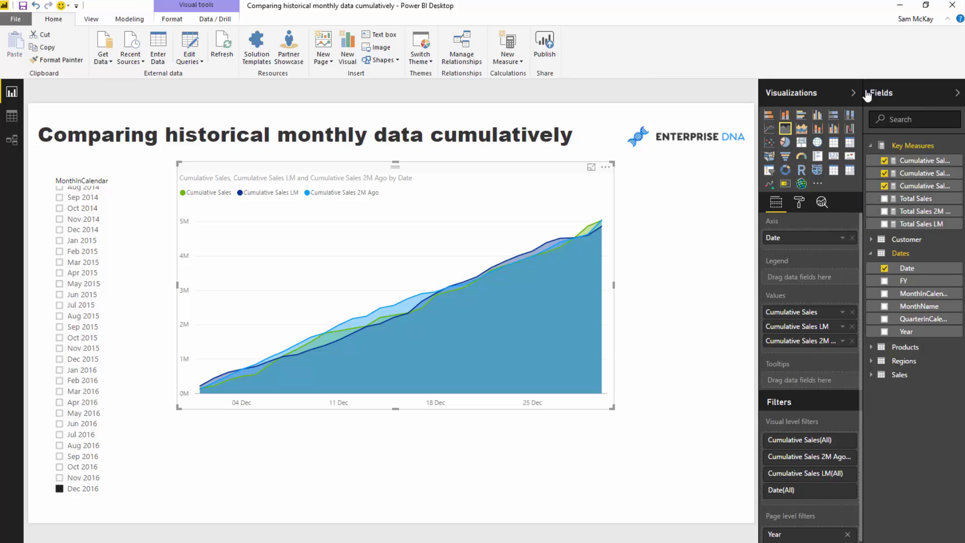
drag(864, 89, 846, 88)
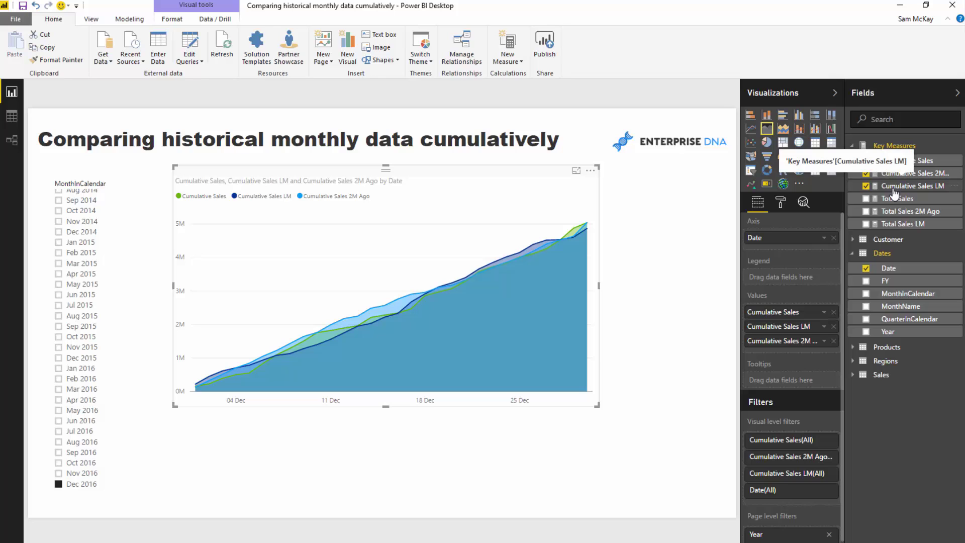
drag(505, 174, 617, 175)
click(128, 187)
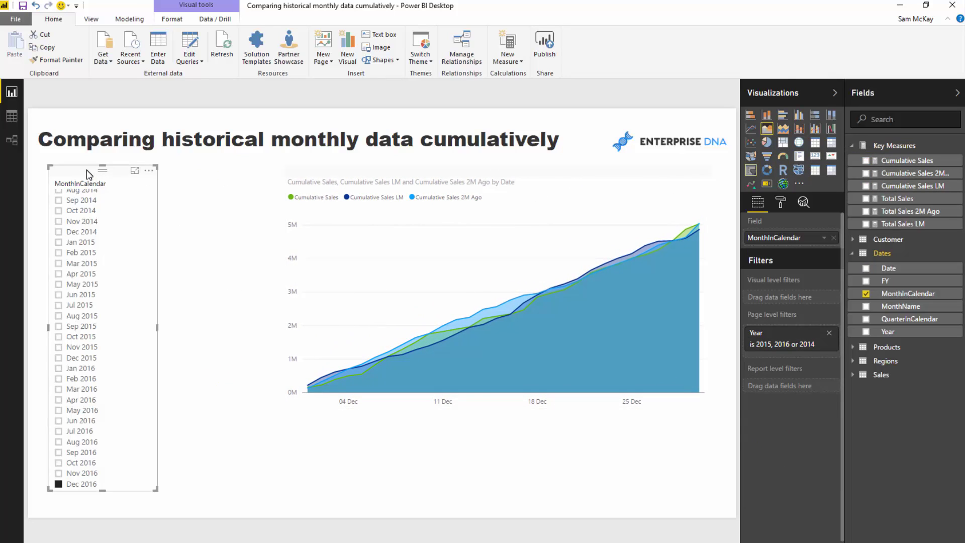
click(295, 173)
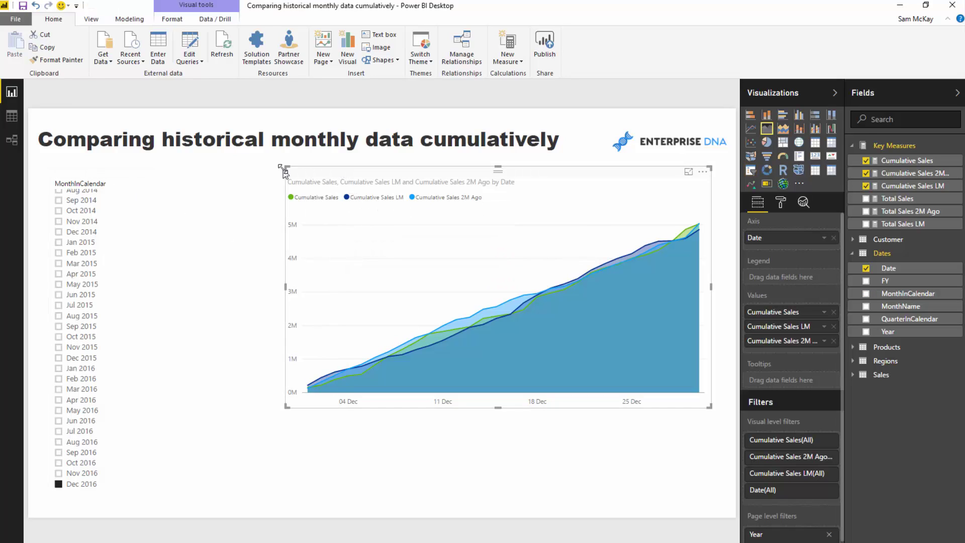
drag(307, 175, 347, 176)
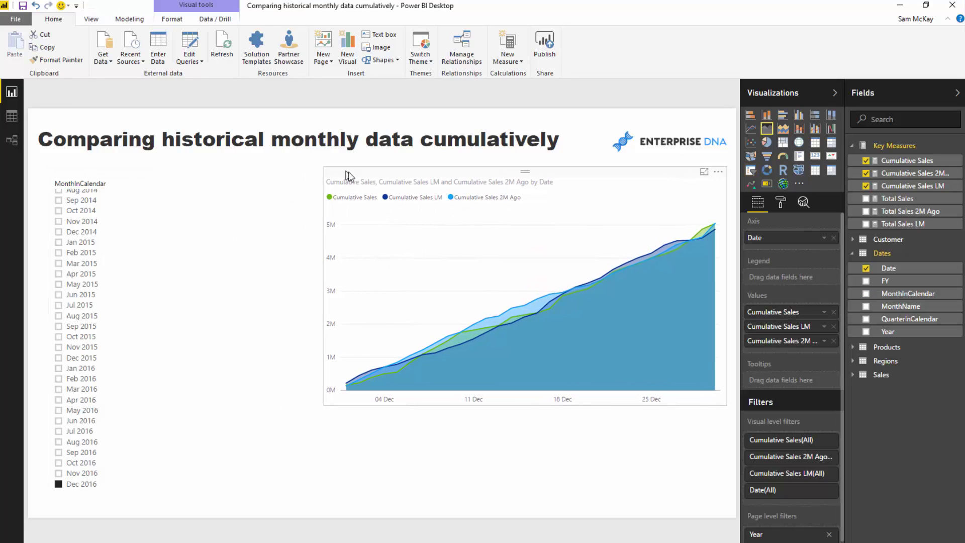
click(887, 361)
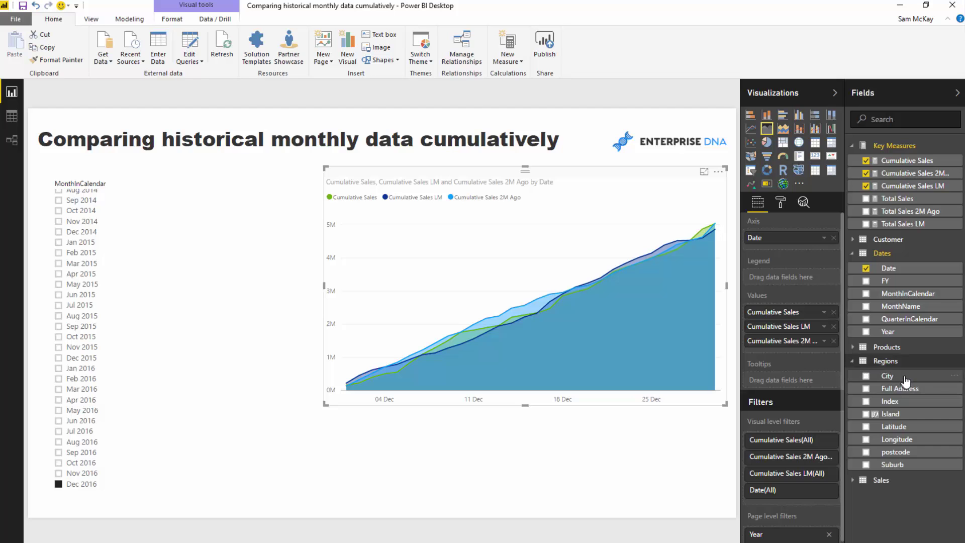
Add a City slicer, try Auckland through Gisborne, clear the selection and nudge the slicer down.
drag(905, 381, 243, 240)
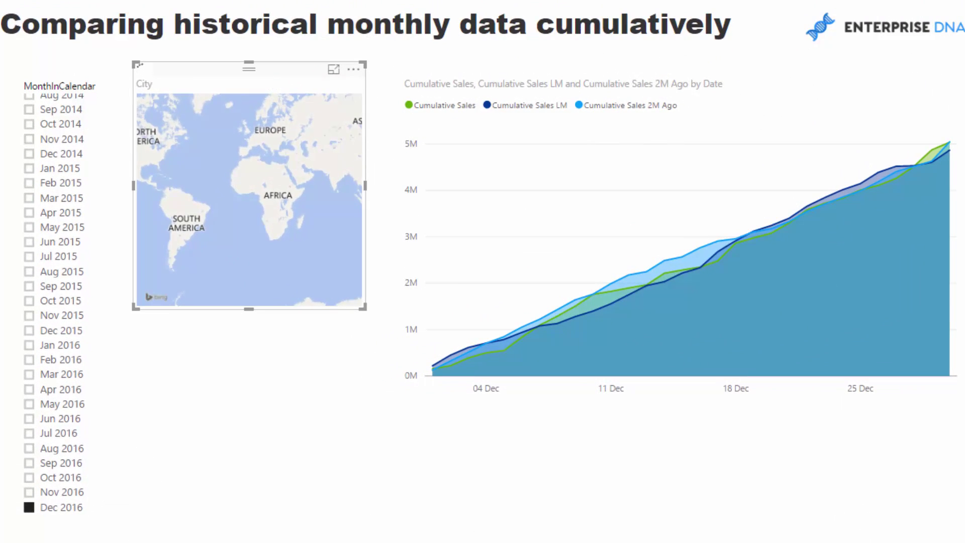
click(147, 103)
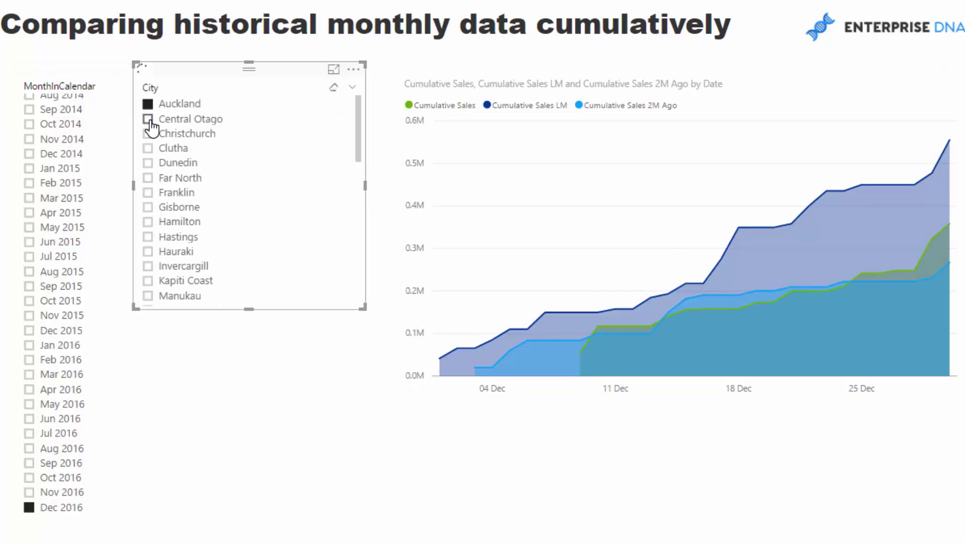
click(148, 119)
click(148, 134)
click(148, 148)
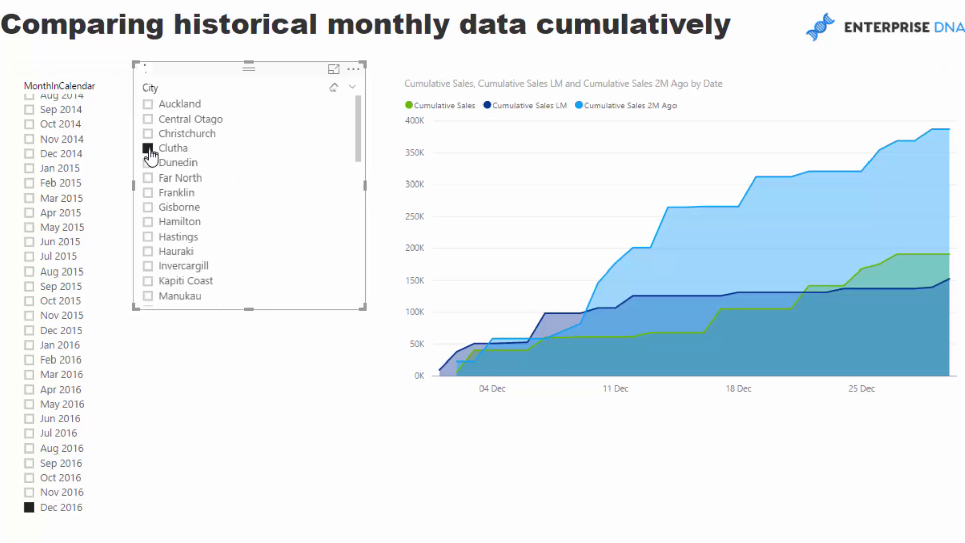
click(148, 162)
click(148, 178)
click(148, 192)
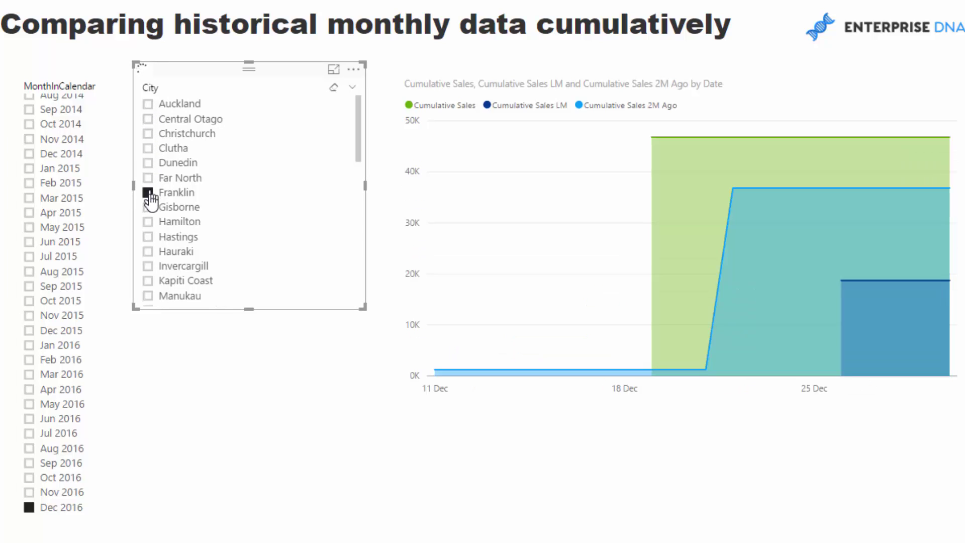
click(148, 207)
click(148, 206)
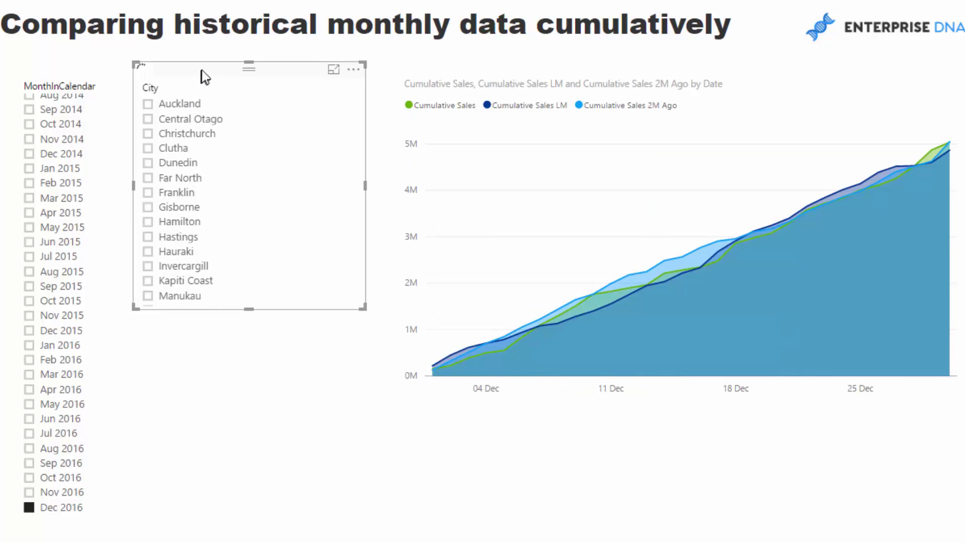
drag(202, 71, 201, 78)
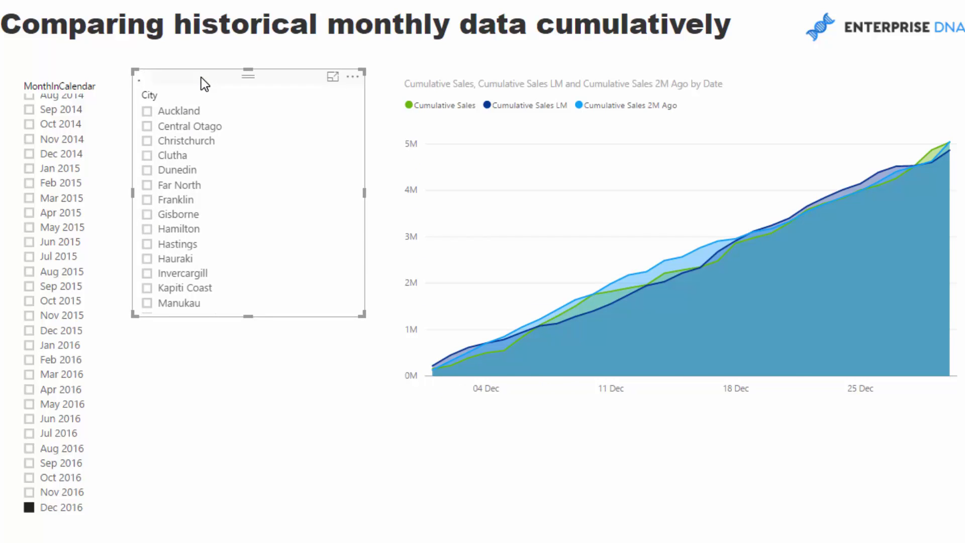
Delete the City slicer and select the MonthInCalendar slicer.
key(Delete)
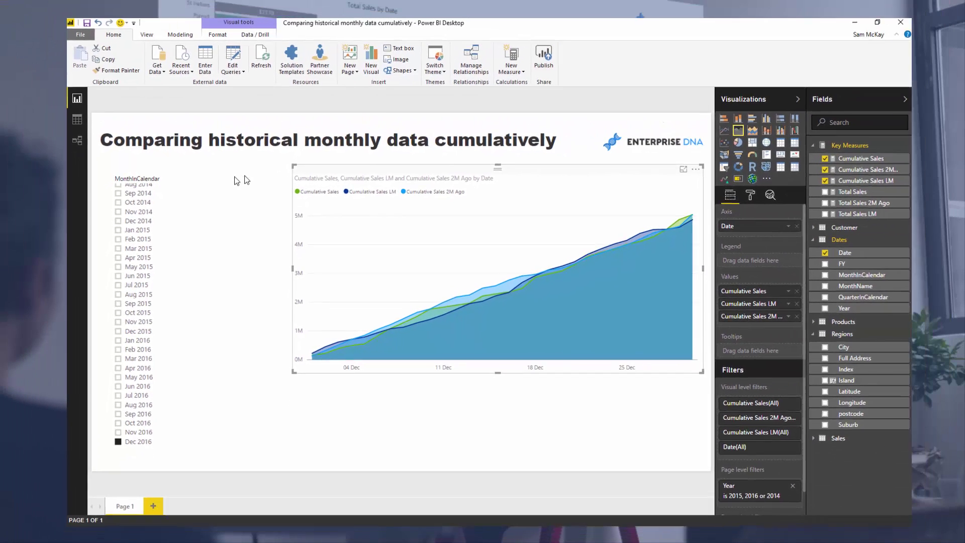
click(159, 174)
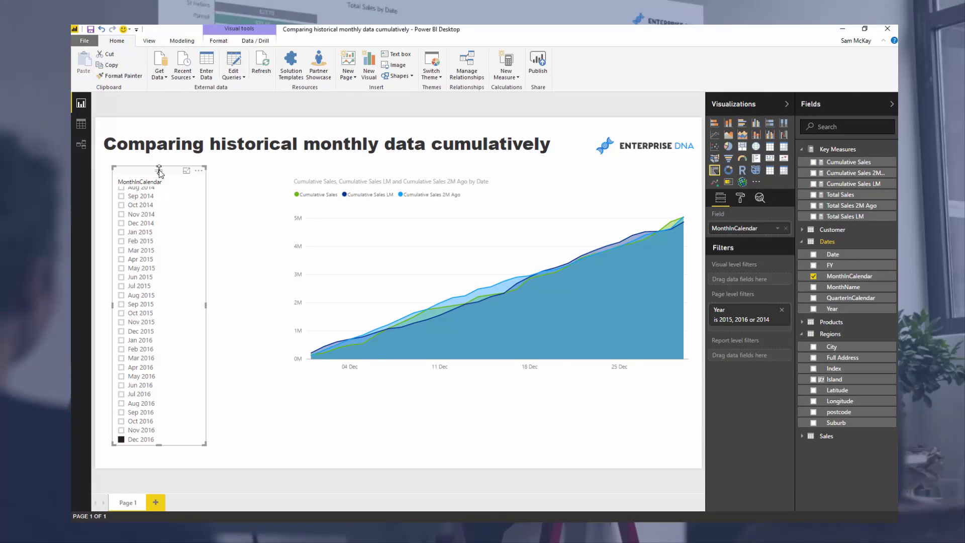